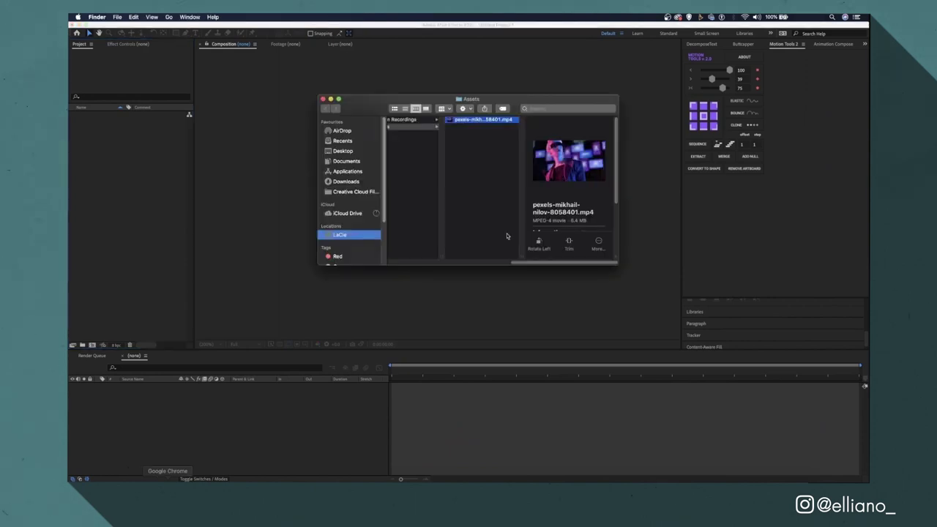
# Import the pexels neon-figure clip into the Project panel and select it to view its details
pyautogui.moveTo(568, 159); pyautogui.dragTo(113, 189)
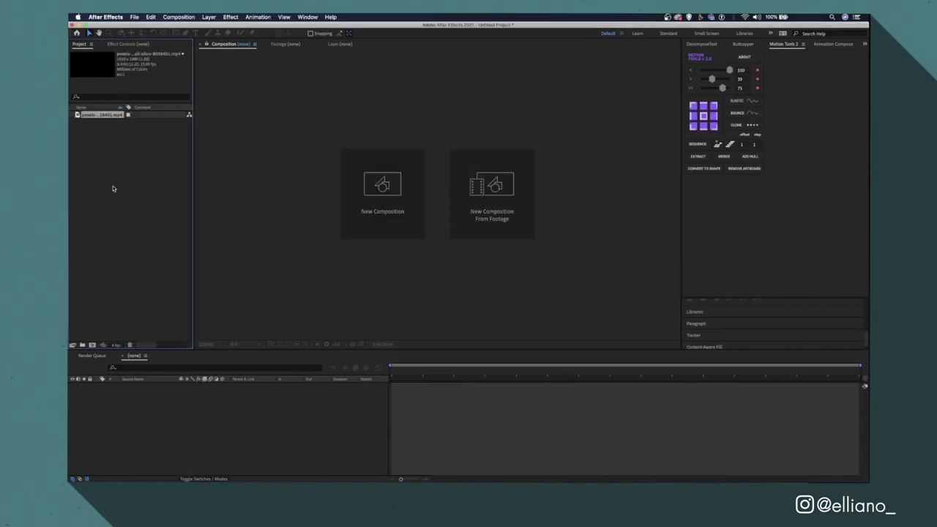
pyautogui.click(108, 115)
# Trim the pexels clip in the footage viewer with its Out point at 0:00:05:00
pyautogui.doubleClick(108, 115)
pyautogui.click(390, 328)
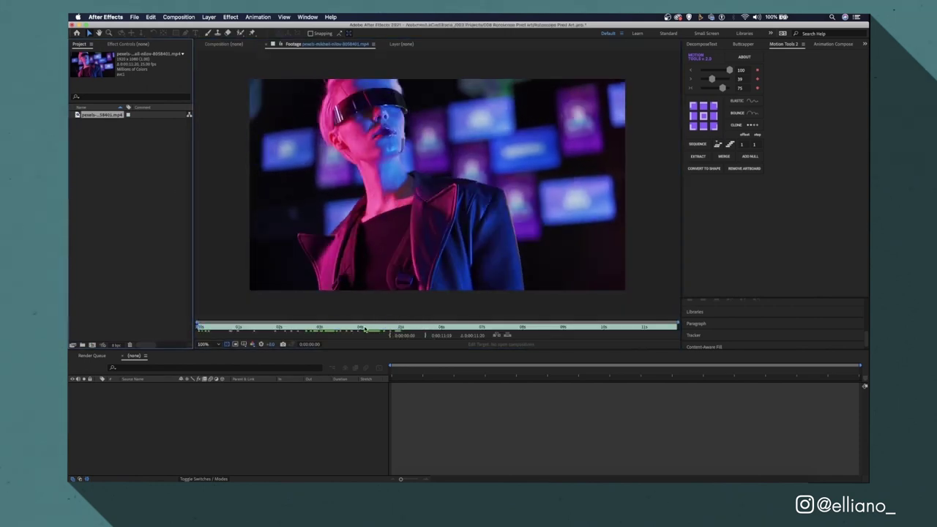
pyautogui.click(425, 335)
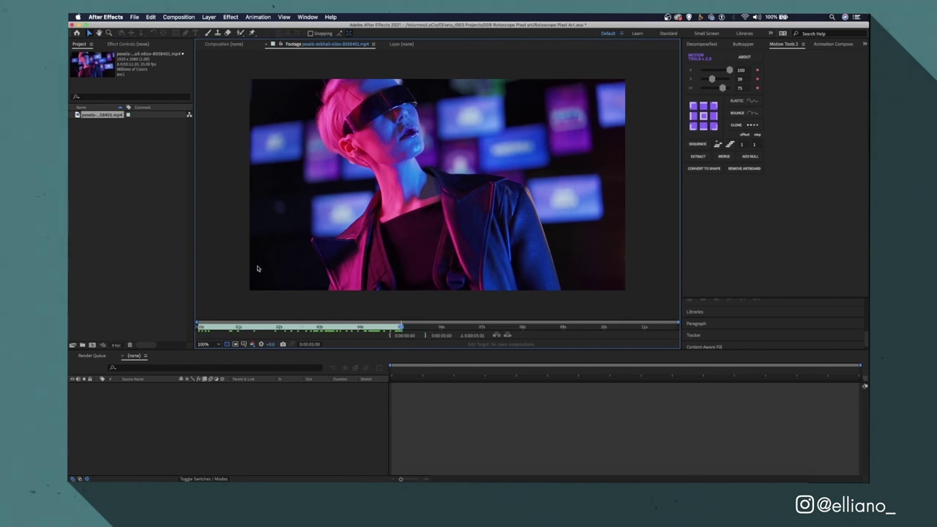
# Create a new composition from the trimmed footage and preview it once
pyautogui.click(101, 117)
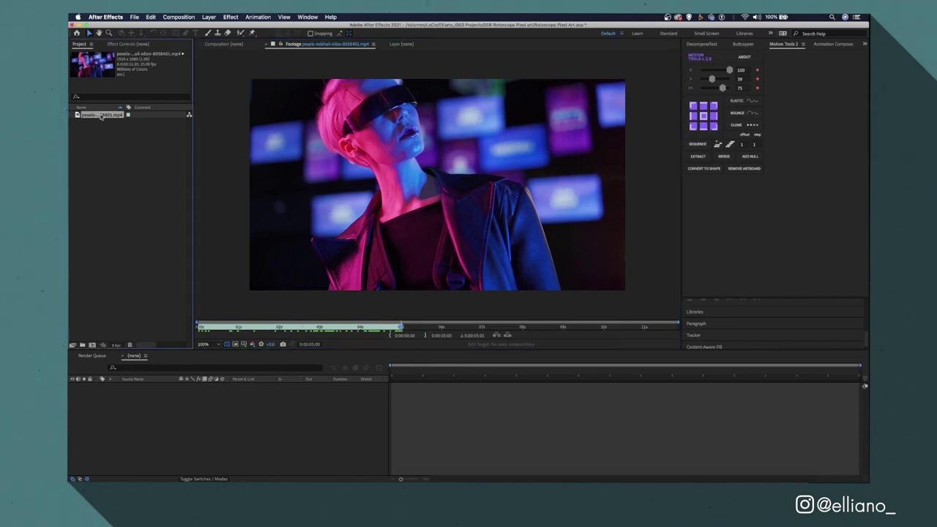
pyautogui.click(92, 345)
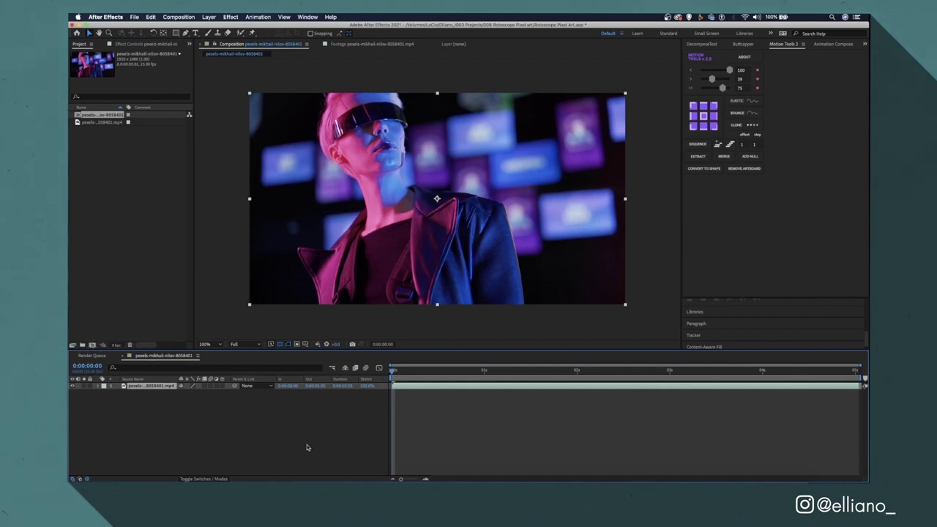
pyautogui.press('space')
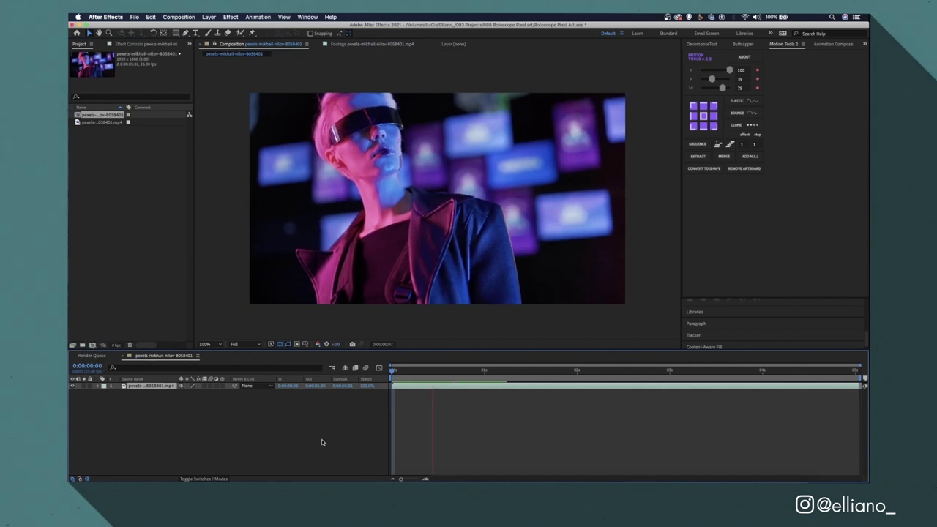
pyautogui.press('space')
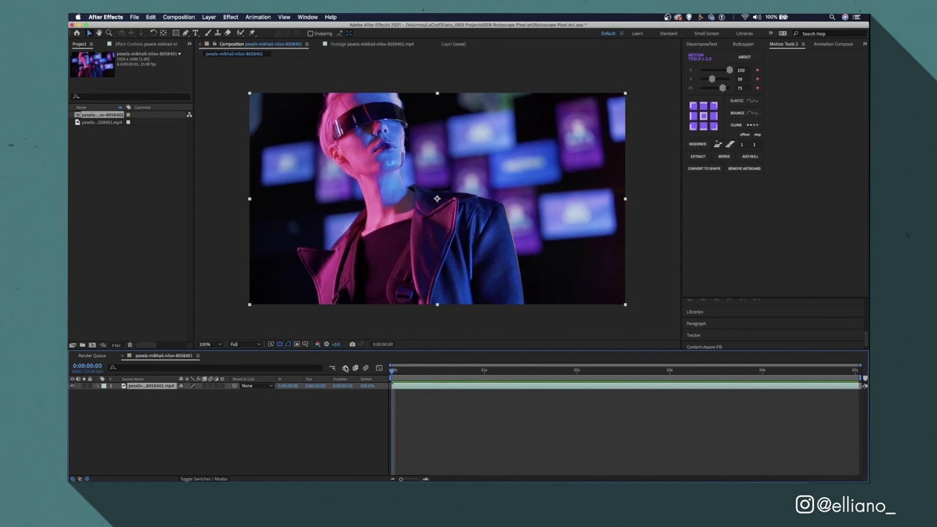
# Open the footage layer and paint Roto Brush foreground strokes over the figure
pyautogui.doubleClick(161, 388)
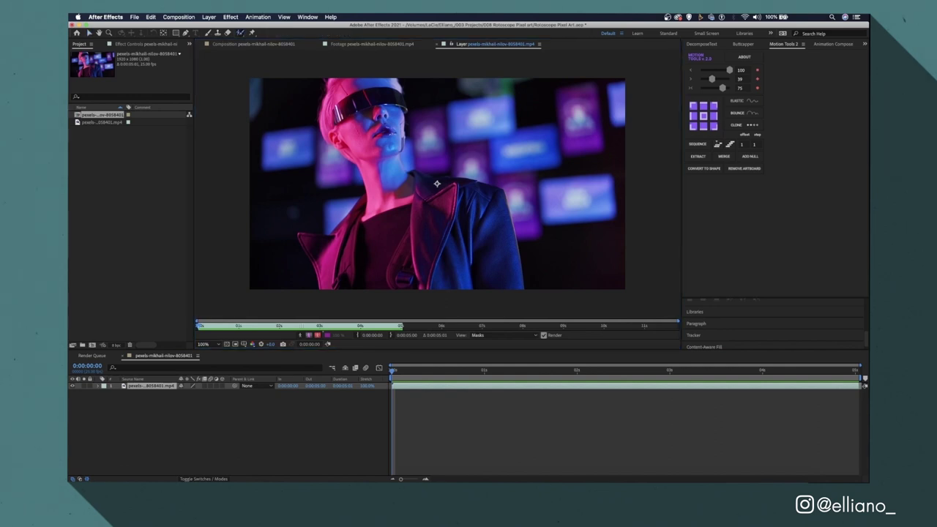
pyautogui.moveTo(436, 183); pyautogui.dragTo(505, 283)
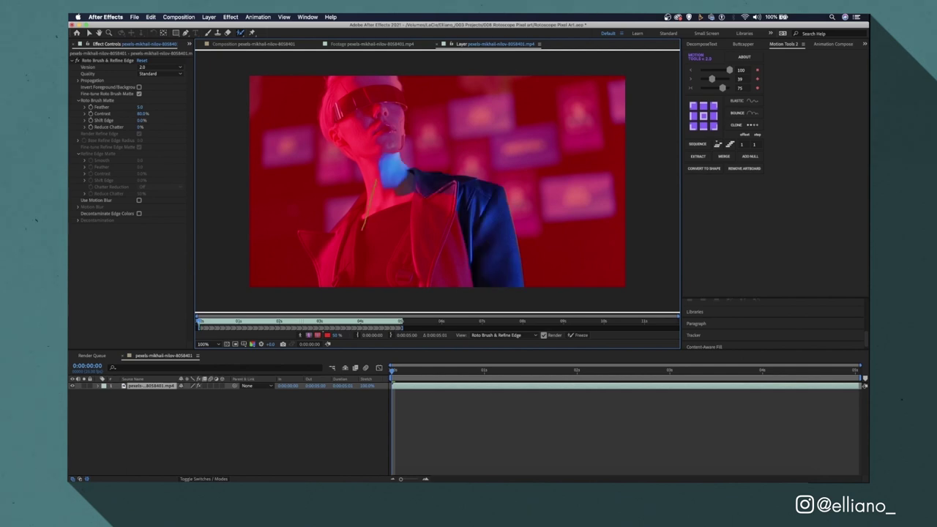
pyautogui.moveTo(369, 191); pyautogui.dragTo(346, 244)
pyautogui.scroll(3, 437, 181)
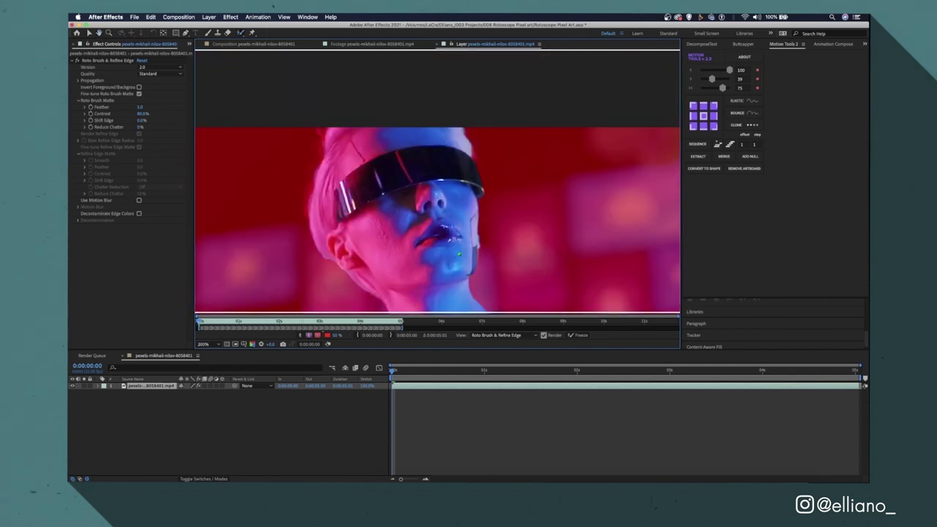
pyautogui.scroll(-3, 439, 183)
pyautogui.scroll(3, 364, 205)
# Check the matte edge, reveal the roto strokes, and play through to propagate the cut-out
pyautogui.click(311, 336)
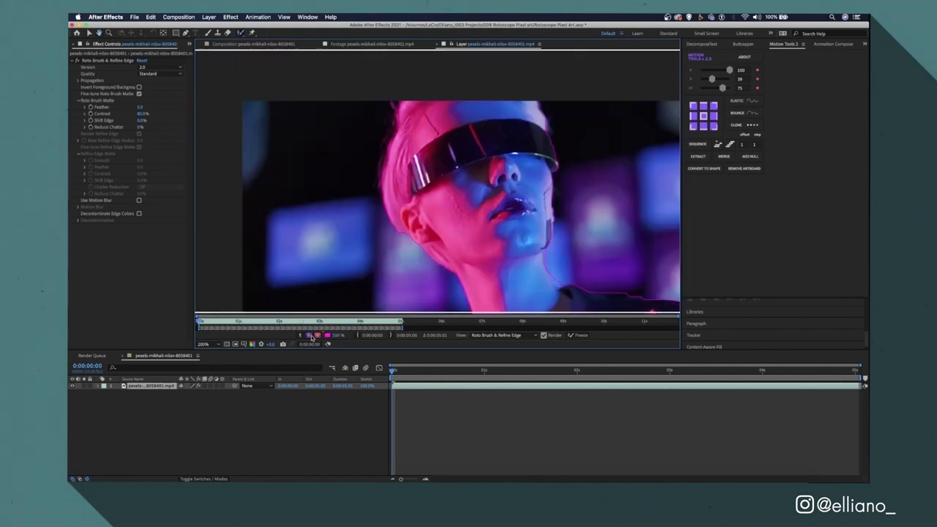
pyautogui.press('u')
pyautogui.press('u')
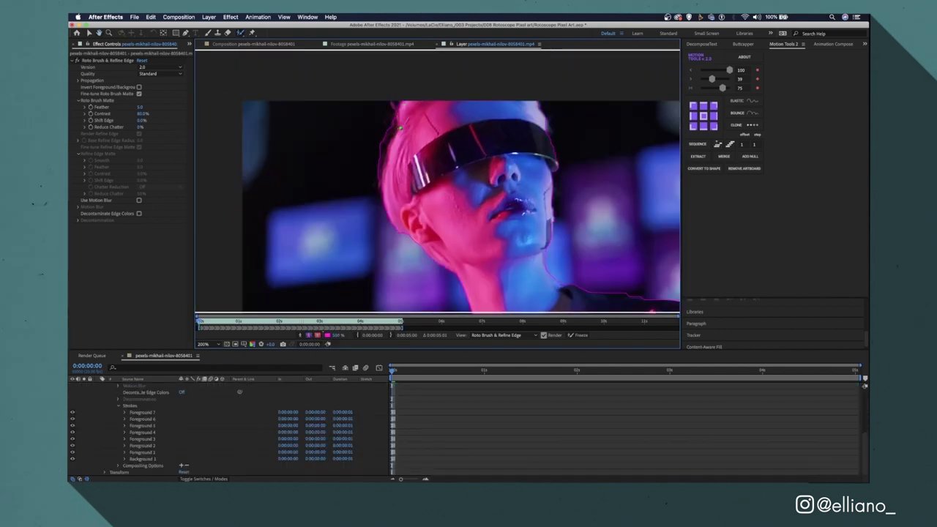
pyautogui.scroll(-3, 384, 144)
pyautogui.scroll(3, 439, 183)
pyautogui.scroll(-3, 439, 183)
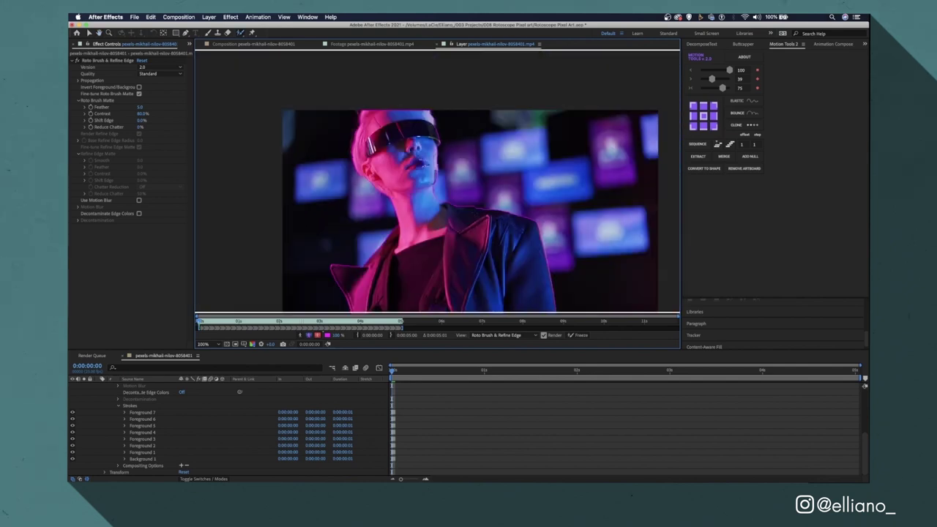
pyautogui.press('space')
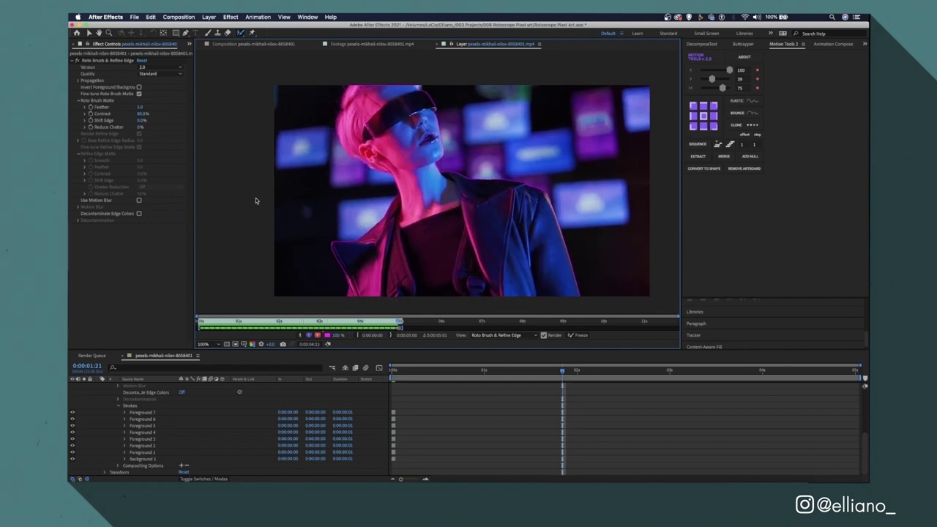
pyautogui.click(274, 46)
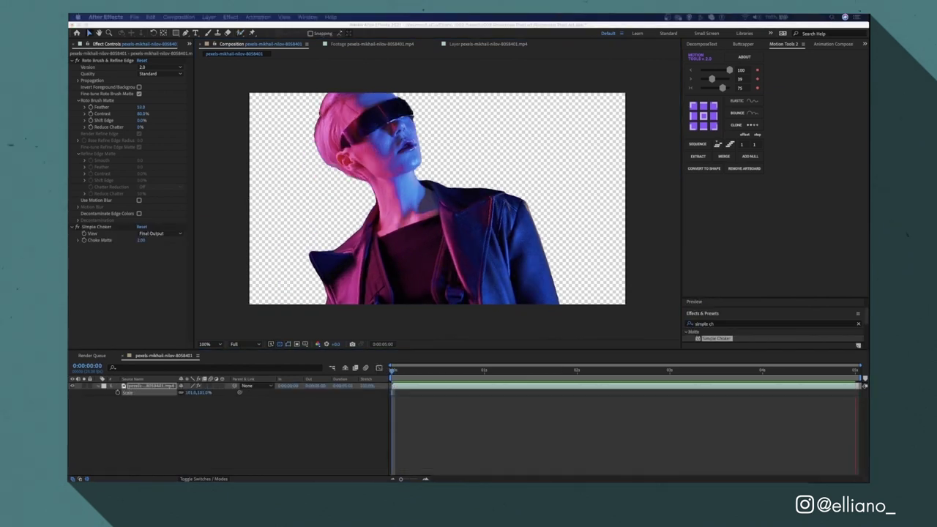
# Preview the cut-out figure and add the Rotobrush footage composition to the Render Queue
pyautogui.press('space')
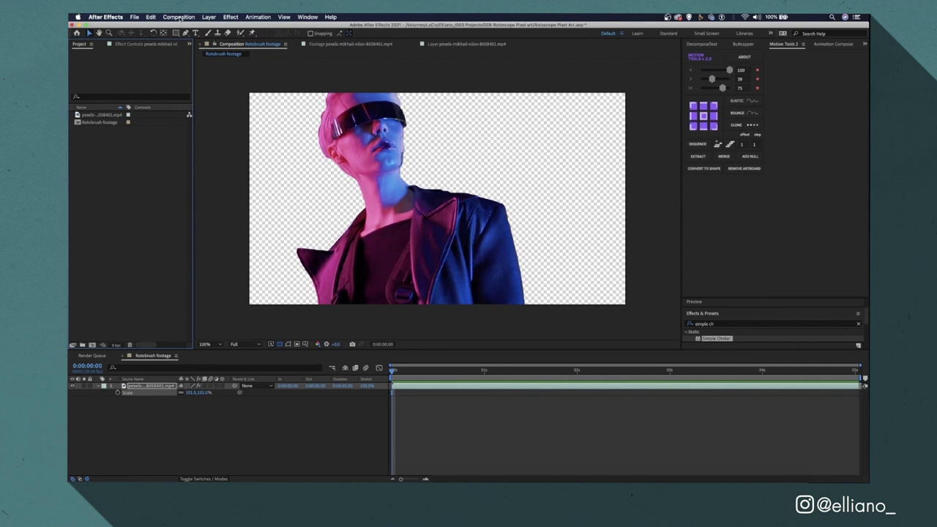
pyautogui.click(180, 18)
pyautogui.click(233, 235)
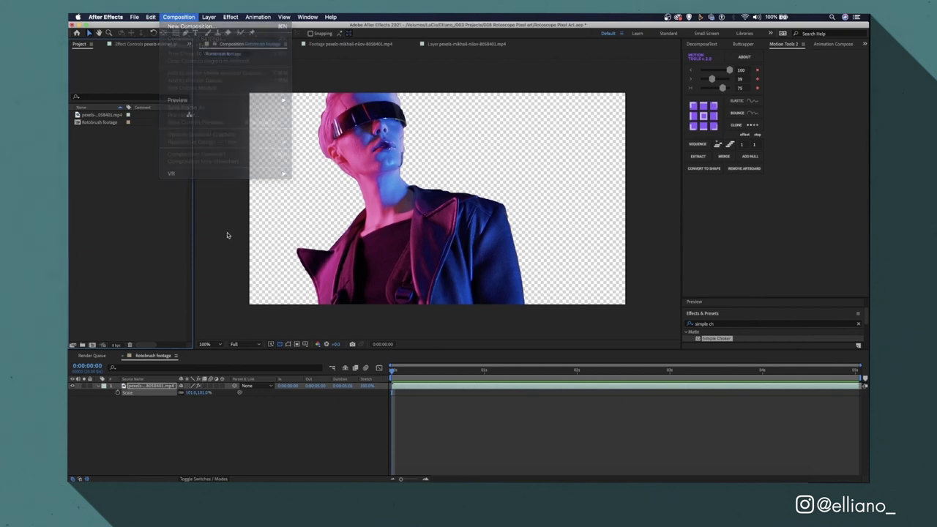
pyautogui.click(180, 17)
pyautogui.click(212, 78)
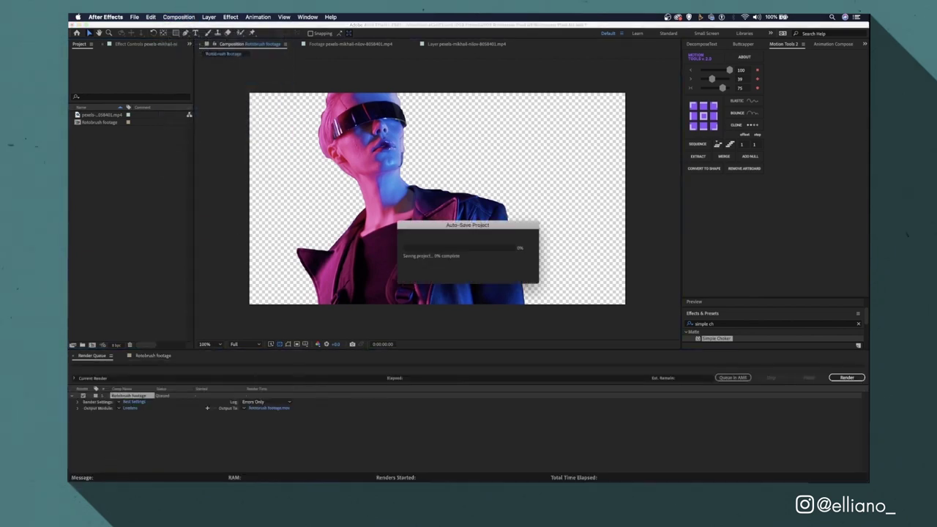
# Set the render output destination to a new folder named 'Rotobrush'
pyautogui.click(269, 408)
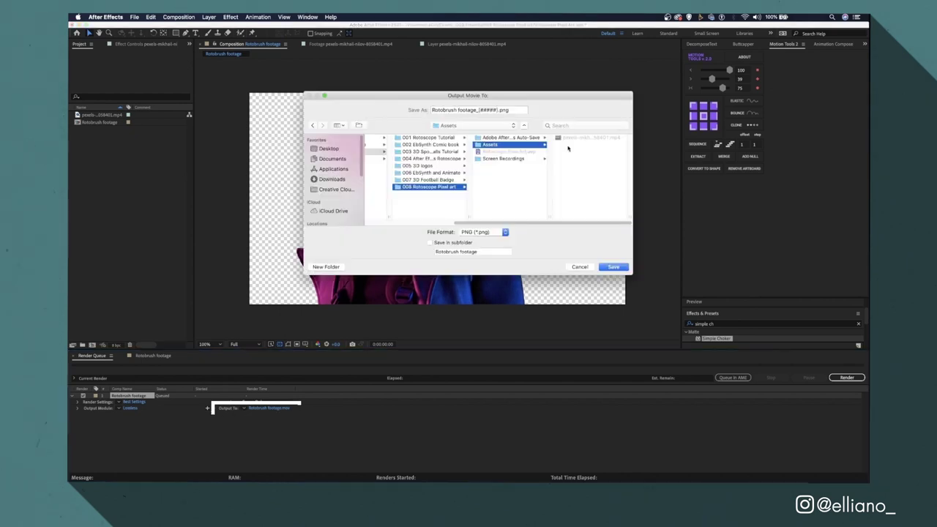
pyautogui.click(325, 266)
pyautogui.write('Rotob')
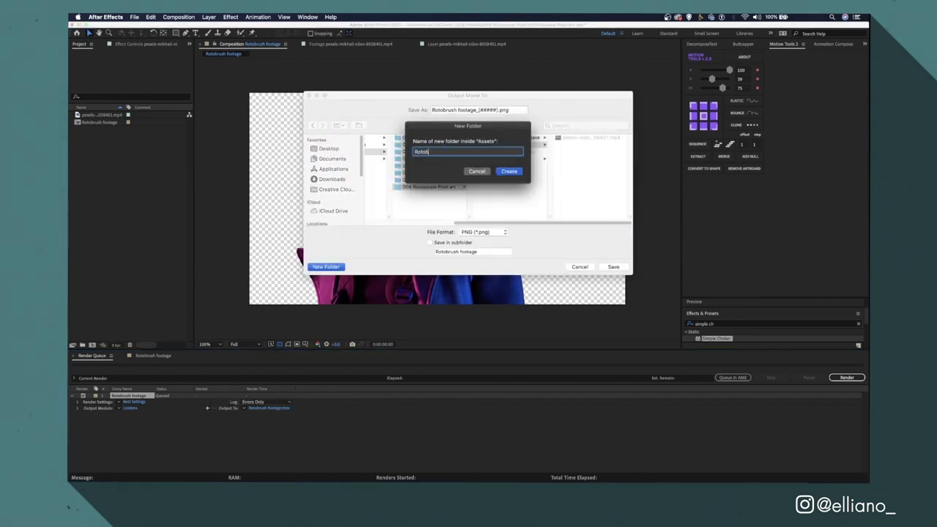
pyautogui.write('rush')
pyautogui.press('Return')
pyautogui.press('Return')
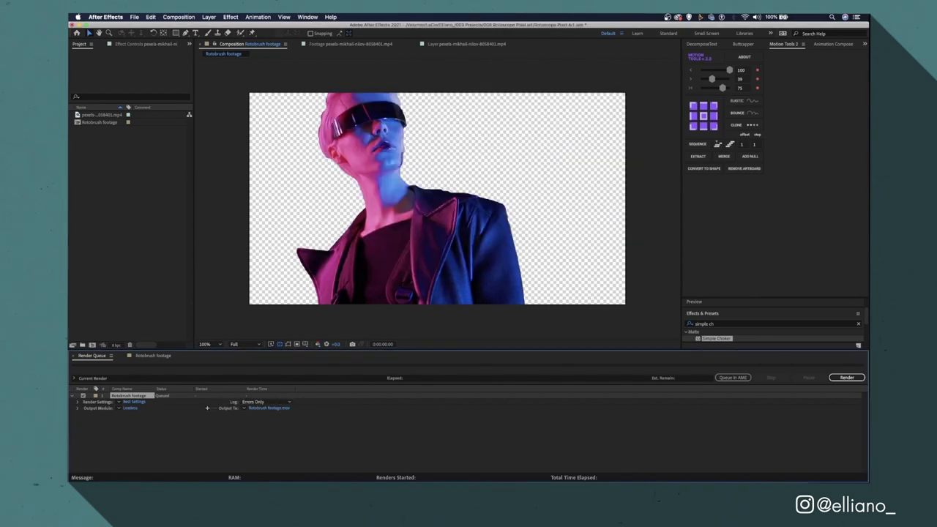
# Set the output module format to PNG Sequence with RGB + Alpha channels
pyautogui.click(129, 408)
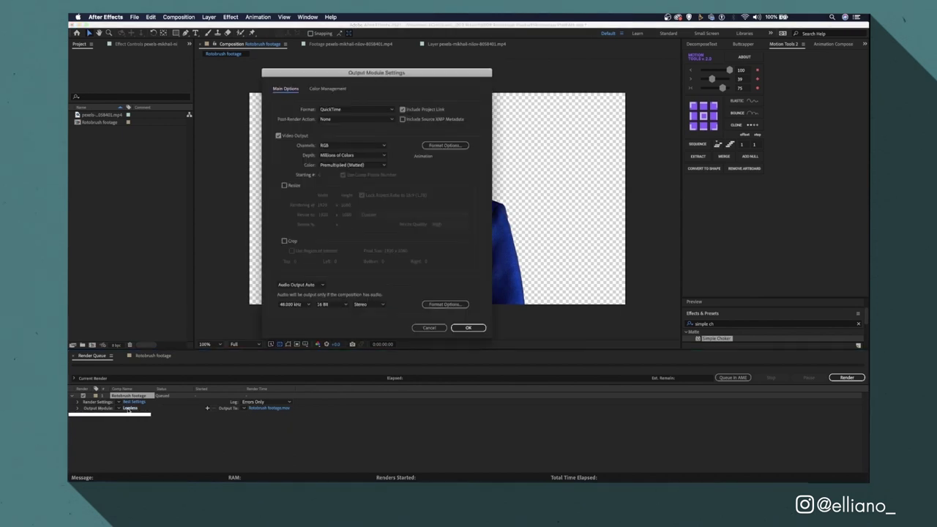
pyautogui.click(377, 109)
pyautogui.click(342, 169)
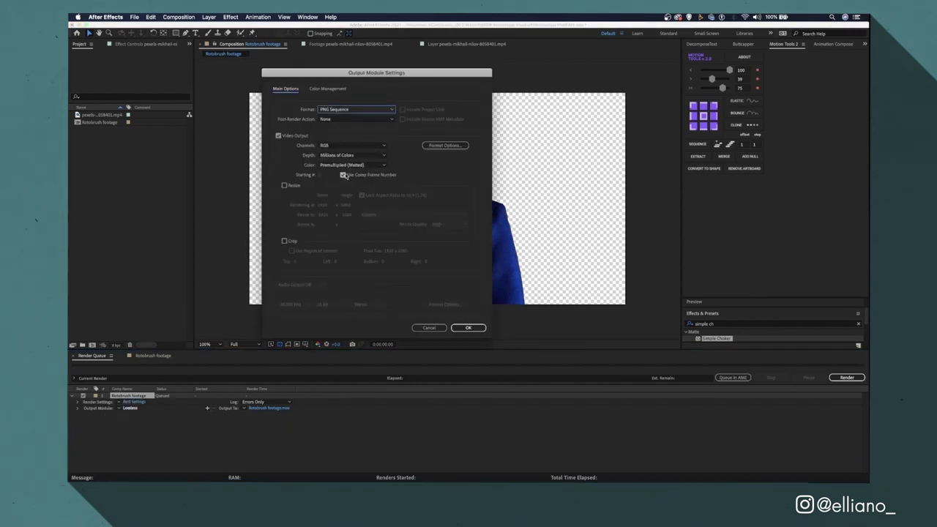
pyautogui.click(349, 146)
pyautogui.click(354, 171)
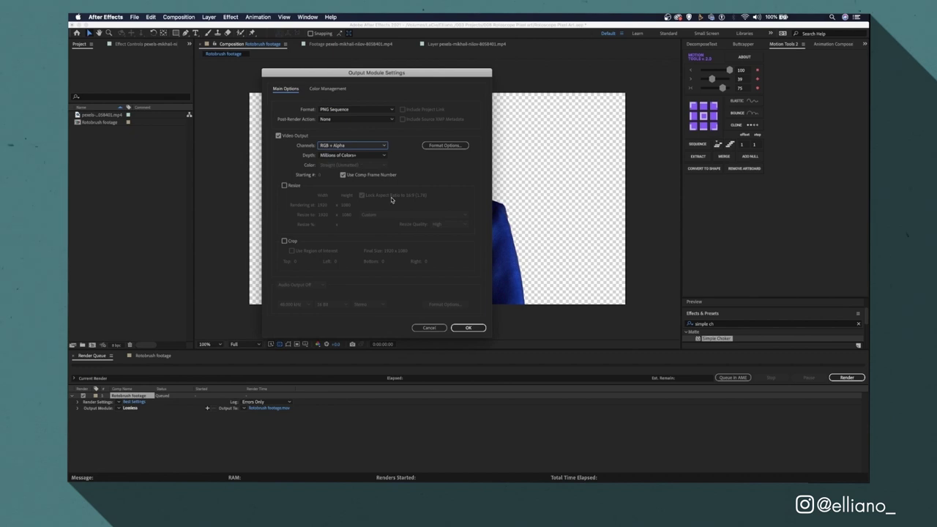
# Confirm the PNG Sequence, RGB + Alpha output module settings
pyautogui.click(467, 328)
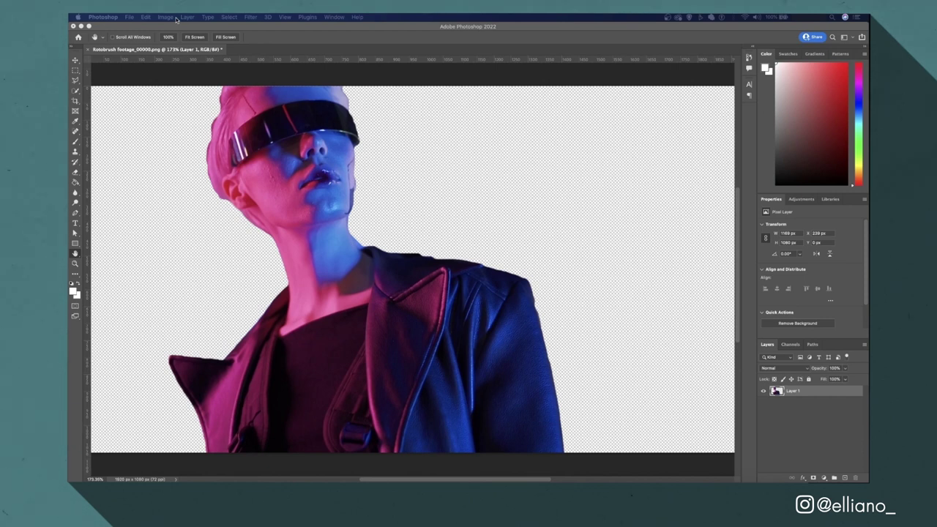
# Apply Hue/Saturation with saturation raised to about +45 and small hue and lightness tweaks
pyautogui.click(165, 17)
pyautogui.moveTo(180, 39)
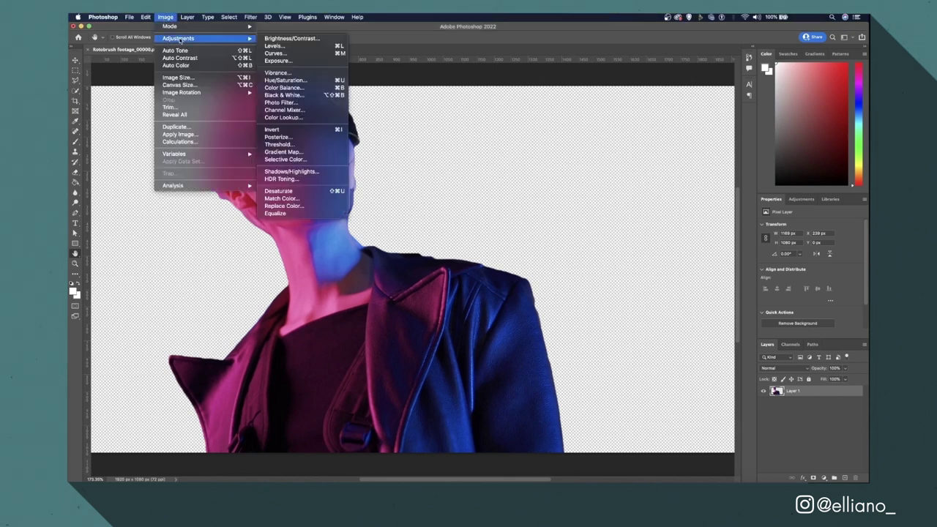
pyautogui.click(305, 80)
pyautogui.moveTo(449, 200); pyautogui.dragTo(448, 181)
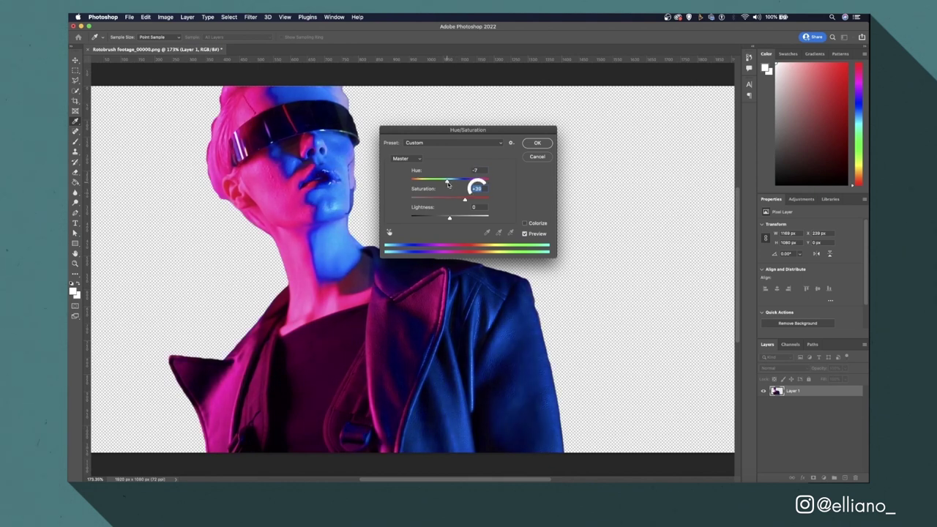
pyautogui.moveTo(449, 218)
pyautogui.mouseDown()
pyautogui.moveTo(457, 220)
pyautogui.moveTo(449, 218)
pyautogui.mouseUp()
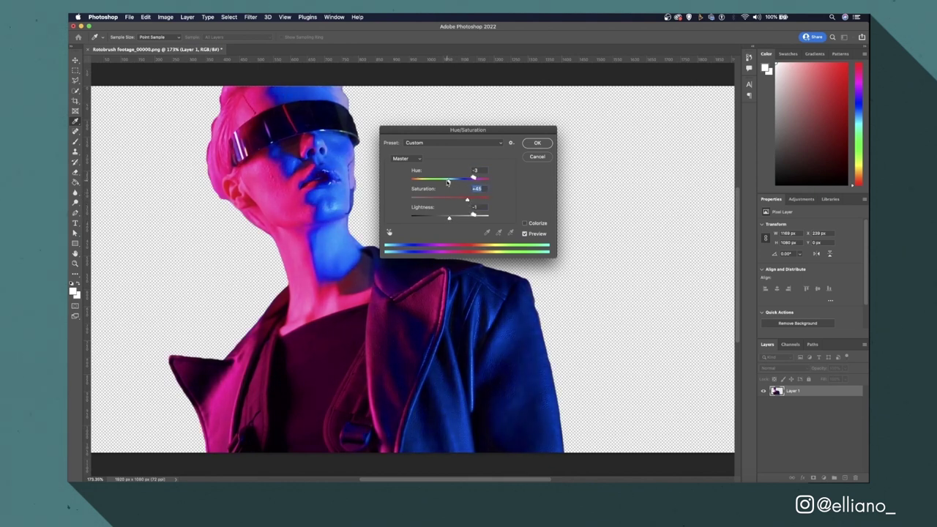
pyautogui.moveTo(448, 181); pyautogui.dragTo(444, 180)
pyautogui.click(537, 143)
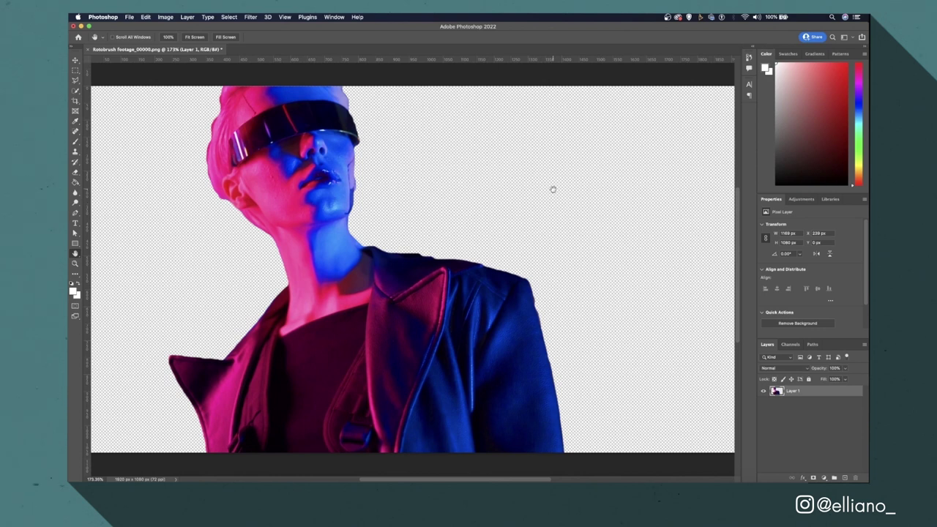
# Convert the frame to Indexed Color using a 10-colour Local (Selective) palette with no dither
pyautogui.click(166, 17)
pyautogui.moveTo(203, 27)
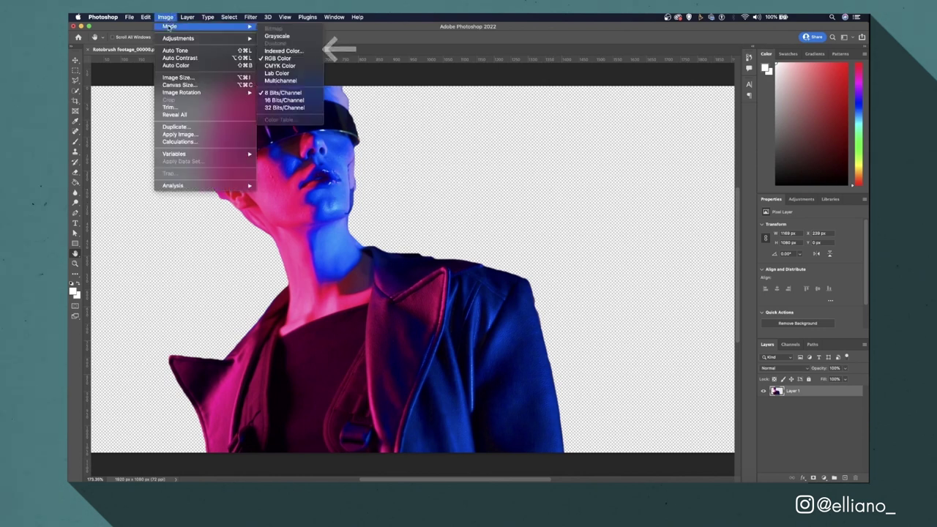
pyautogui.click(283, 49)
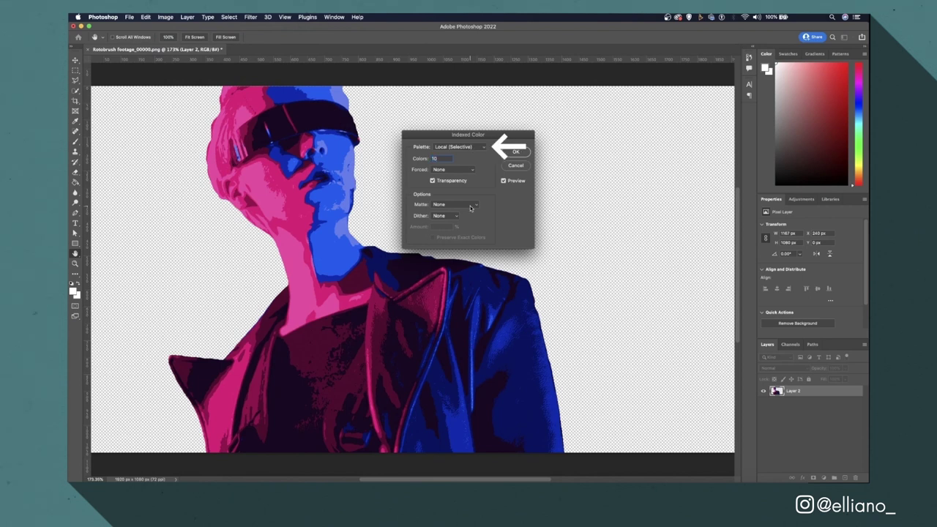
pyautogui.click(515, 153)
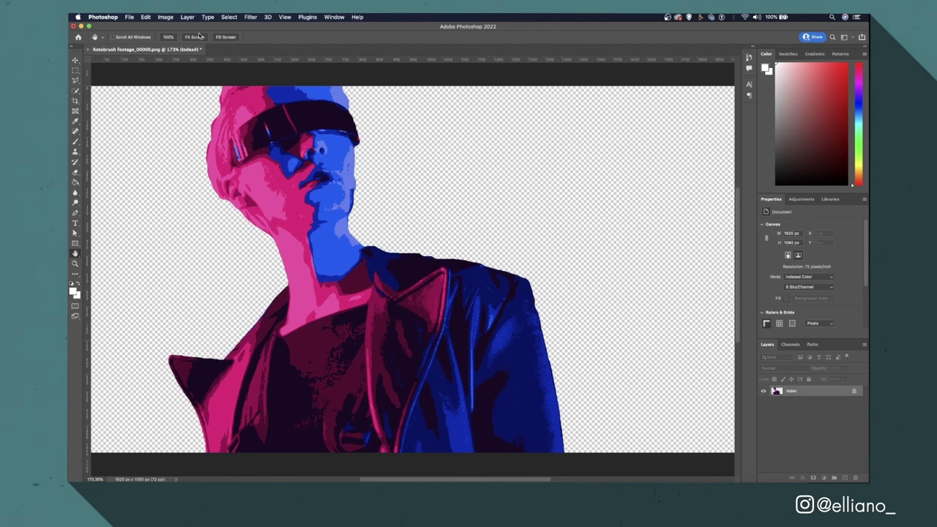
# Shrink the image to 178 × 100 px via Image Size and zoom in on it
pyautogui.click(165, 17)
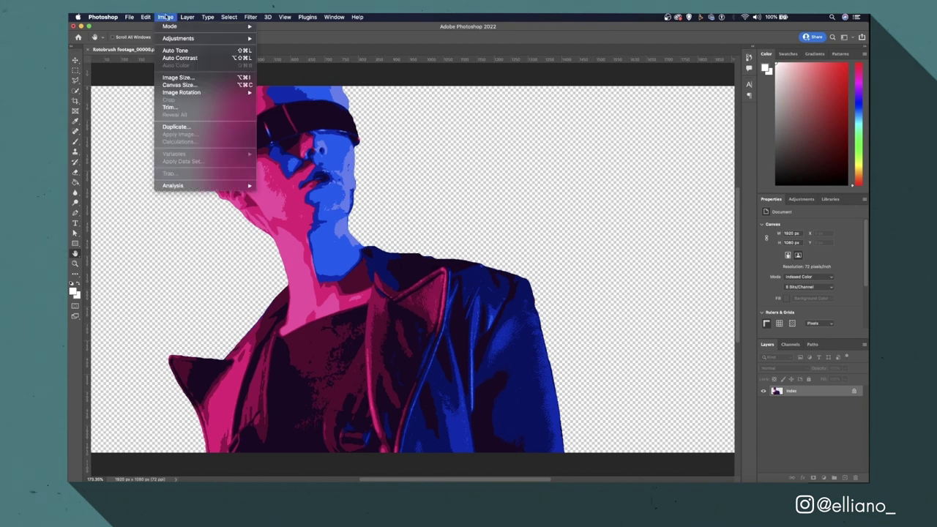
pyautogui.click(191, 78)
pyautogui.click(496, 191)
pyautogui.click(496, 205)
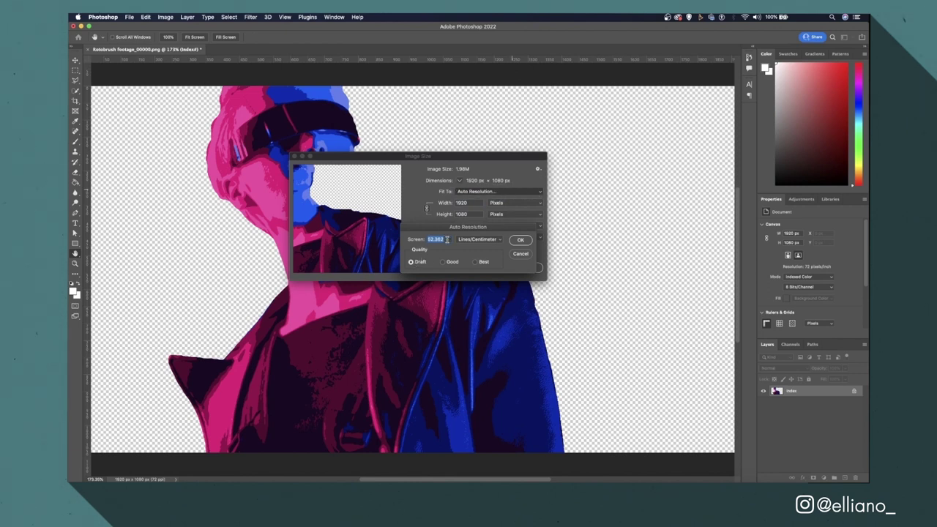
pyautogui.click(520, 240)
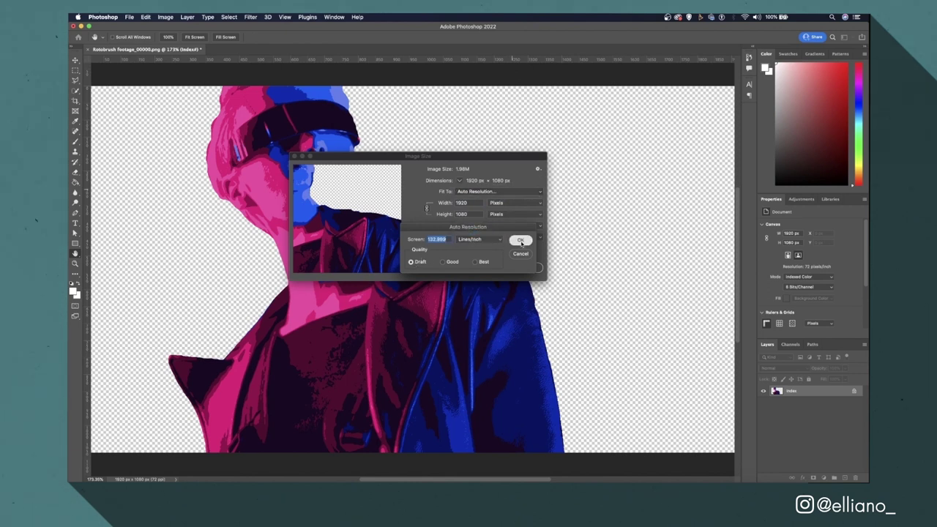
pyautogui.press('Tab')
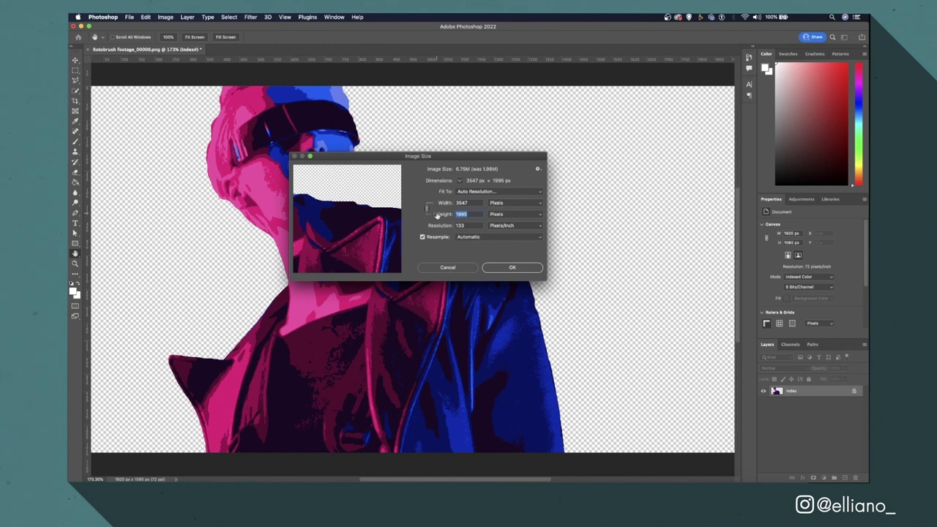
pyautogui.write('100')
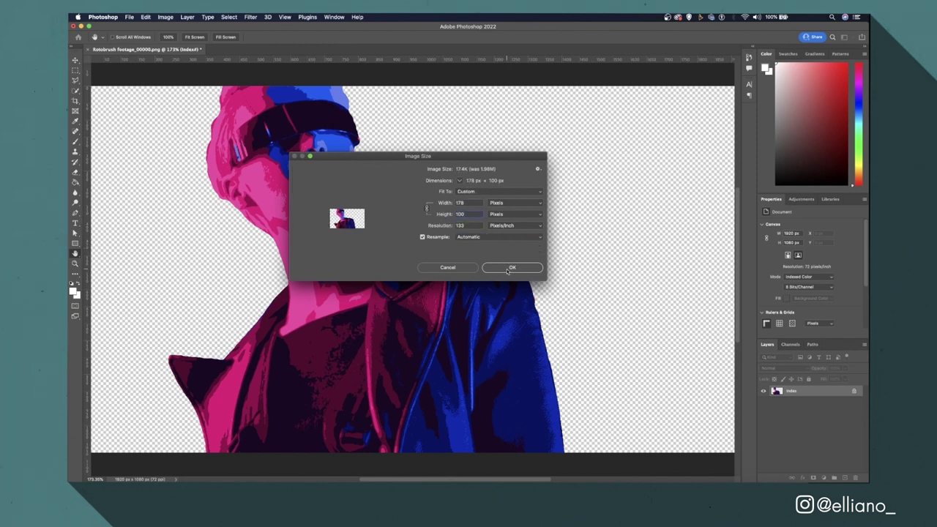
pyautogui.click(507, 270)
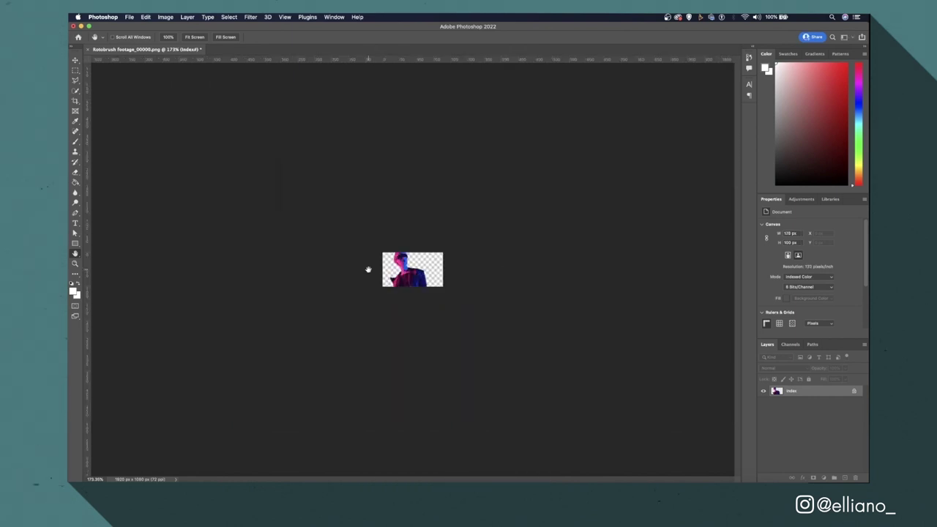
pyautogui.moveTo(368, 269); pyautogui.dragTo(368, 270)
# Enlarge the image back to 1920 × 1080 pixels and fit it in the view
pyautogui.click(165, 17)
pyautogui.click(195, 78)
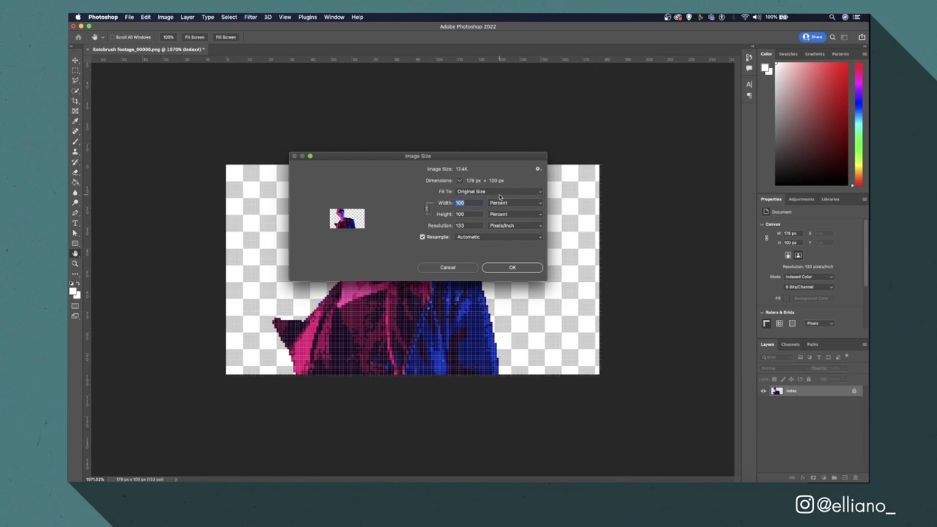
pyautogui.click(514, 203)
pyautogui.click(504, 211)
pyautogui.doubleClick(462, 214)
pyautogui.write('107')
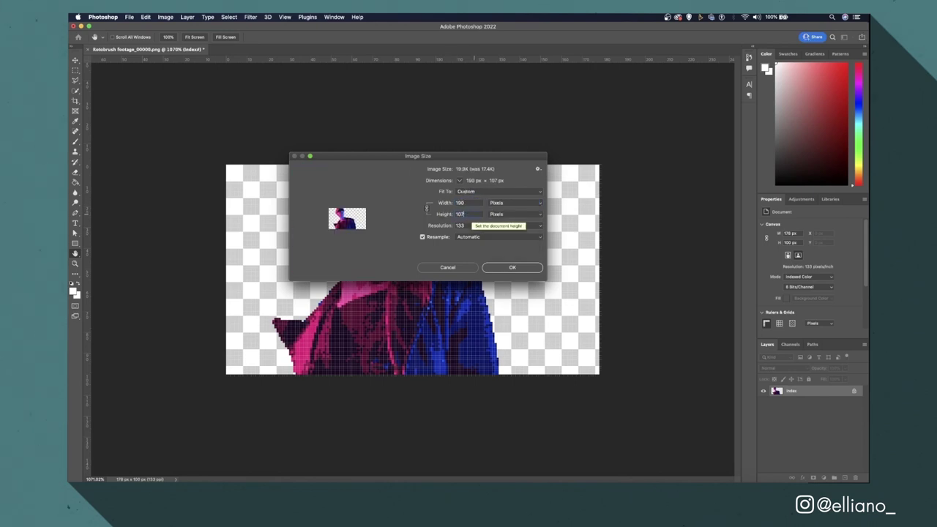
pyautogui.write('0')
pyautogui.click(498, 191)
pyautogui.click(483, 52)
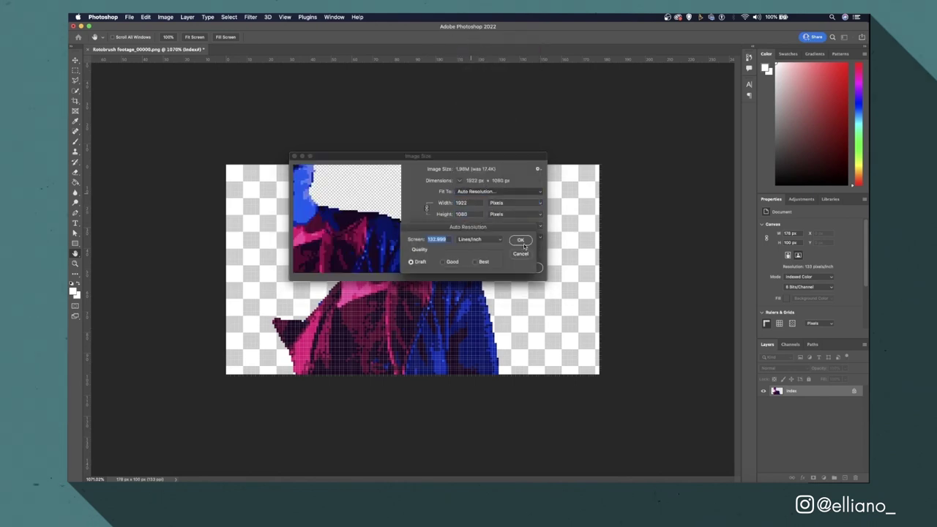
pyautogui.click(520, 240)
pyautogui.click(473, 214)
pyautogui.press('BackSpace')
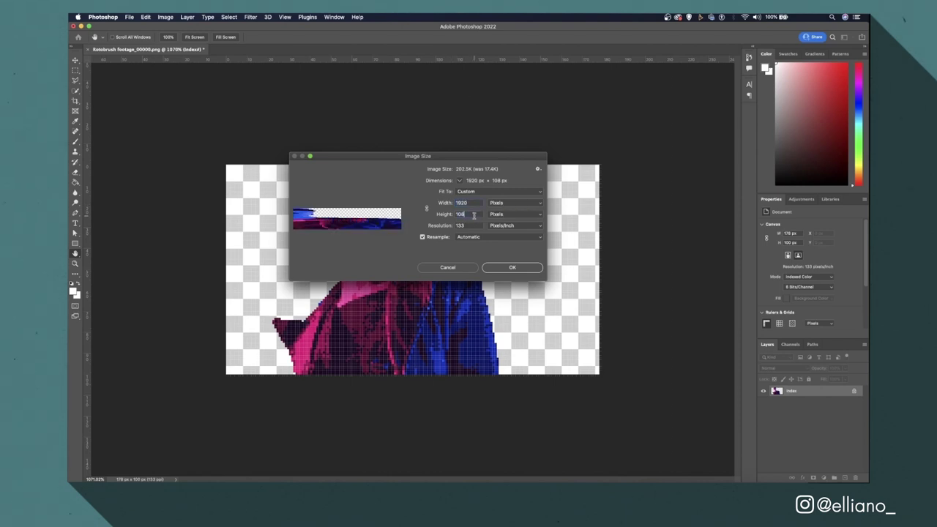
pyautogui.write('0')
pyautogui.click(510, 267)
pyautogui.press('super+0')
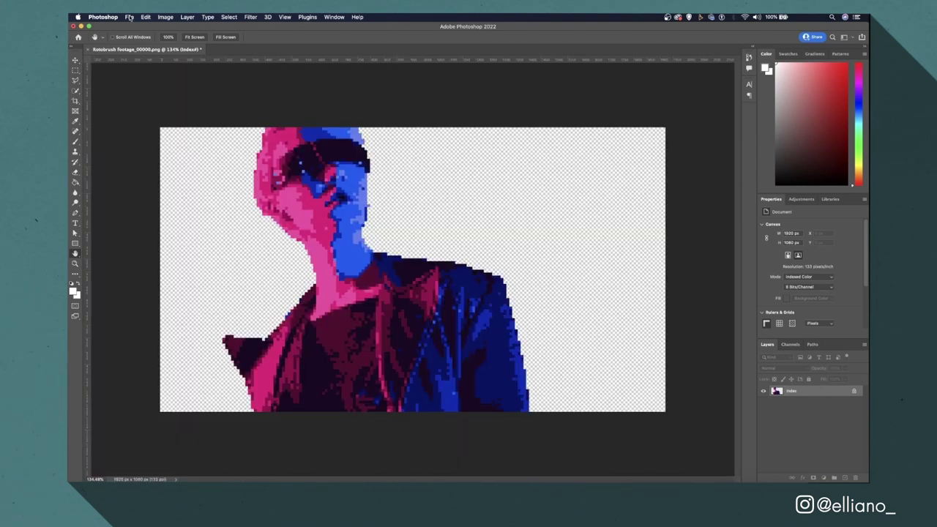
# Export the frame as PNG 'Pixel footage_00000.png' into a newly created 'Pixel Frames' folder
pyautogui.click(128, 17)
pyautogui.moveTo(146, 136)
pyautogui.click(293, 145)
pyautogui.click(699, 409)
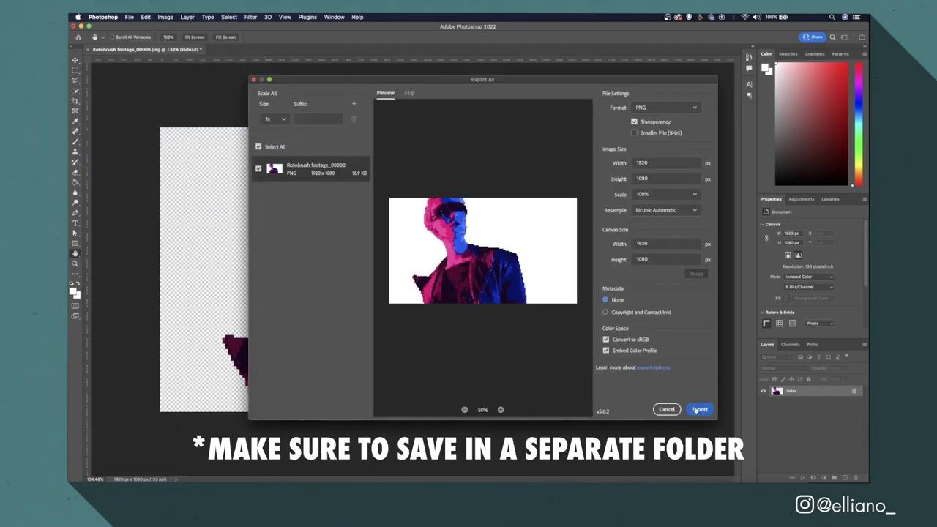
pyautogui.click(326, 357)
pyautogui.write('Pixel Frames')
pyautogui.press('Return')
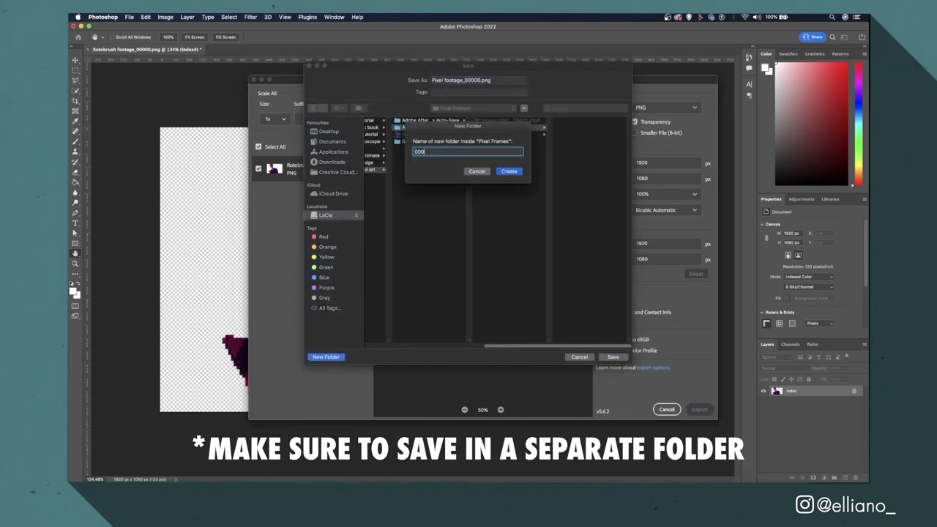
pyautogui.click(613, 357)
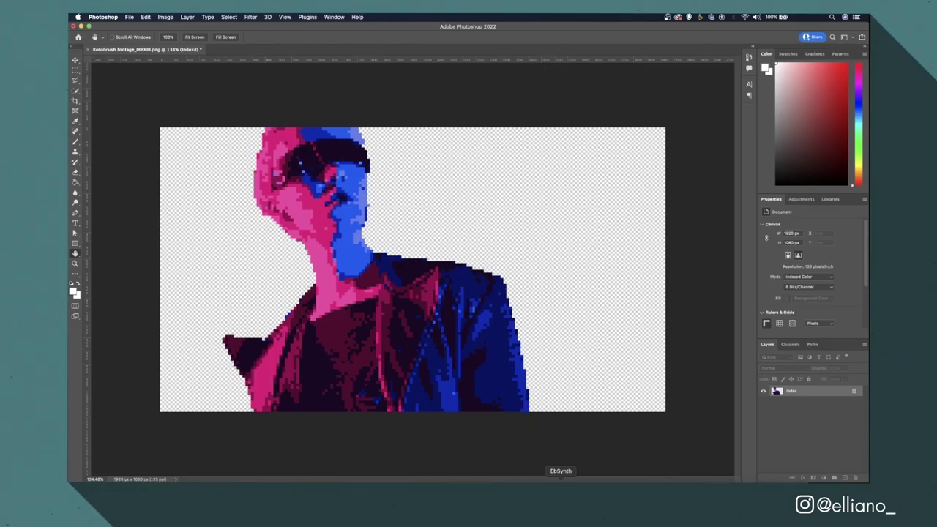
# In EbSynth, load the Rotobrush frames as video source and the pixel-art frame as keyframe
pyautogui.click(560, 484)
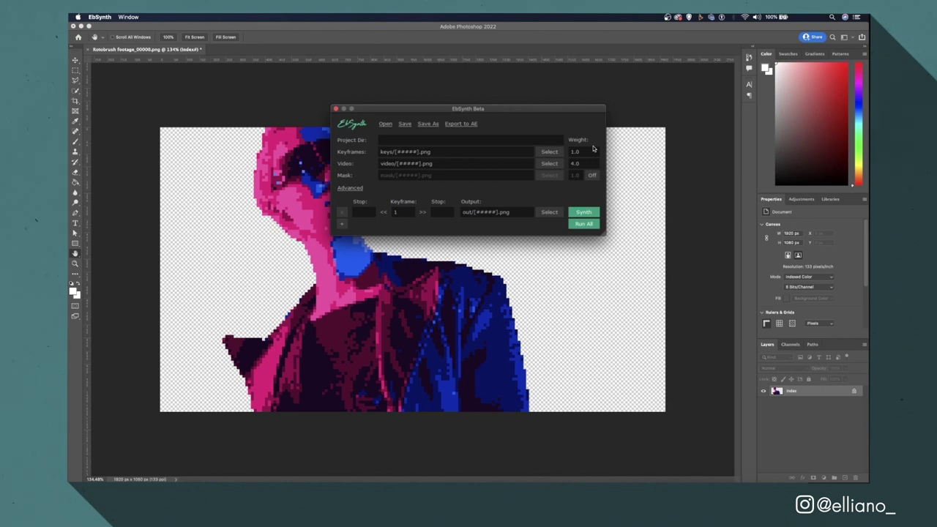
pyautogui.click(549, 151)
pyautogui.click(549, 163)
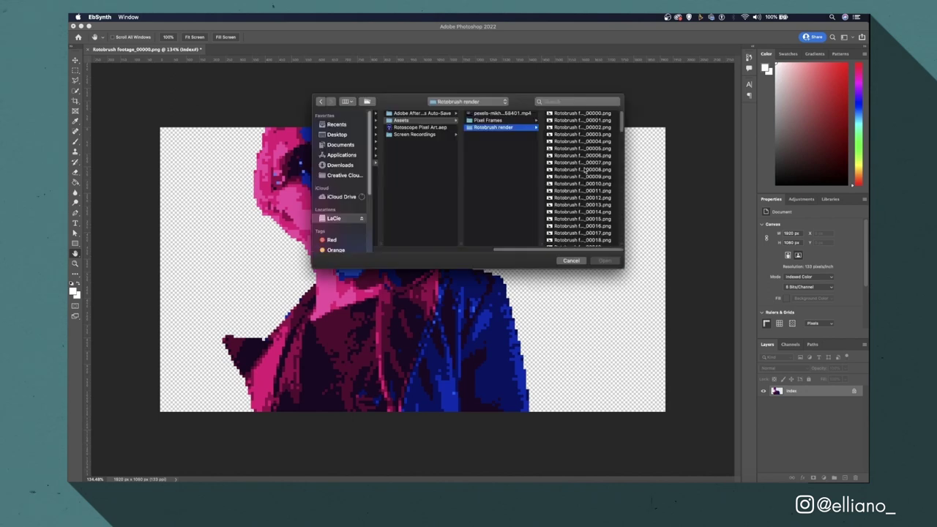
pyautogui.click(587, 115)
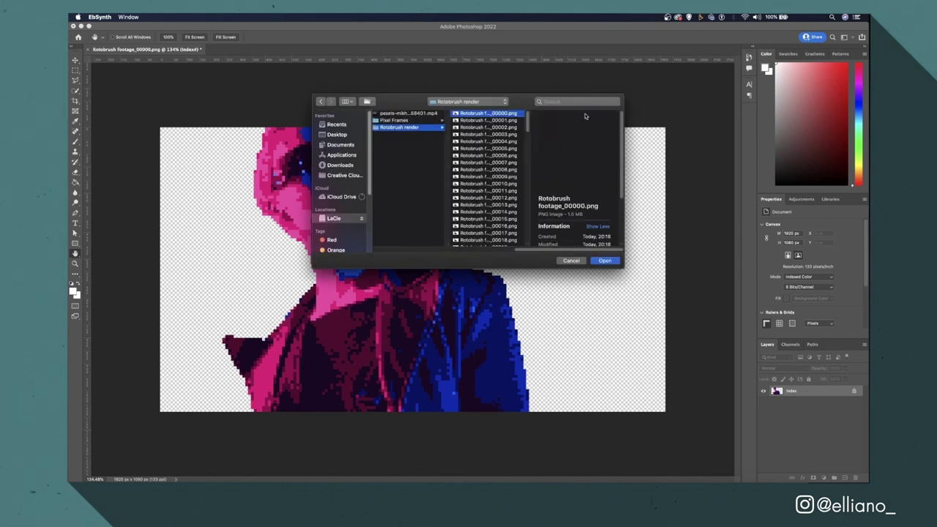
pyautogui.click(607, 261)
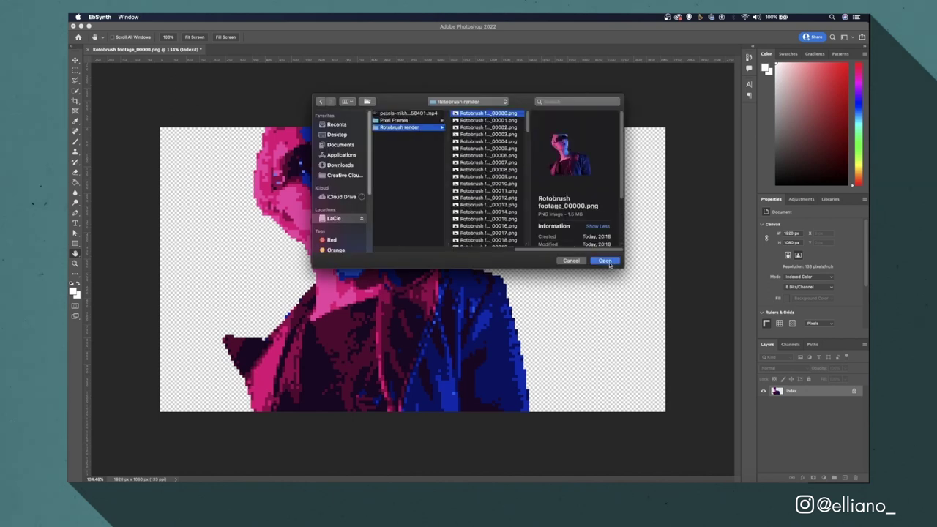
pyautogui.click(606, 261)
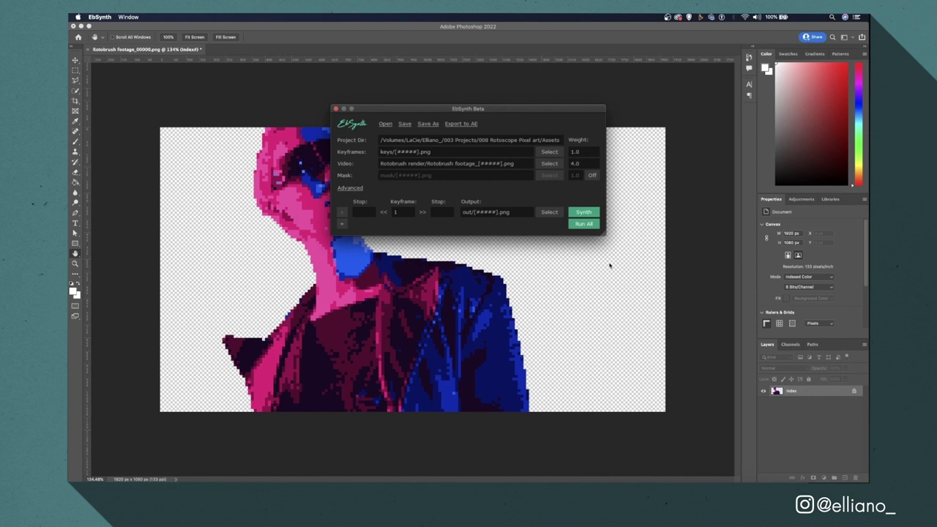
pyautogui.click(551, 152)
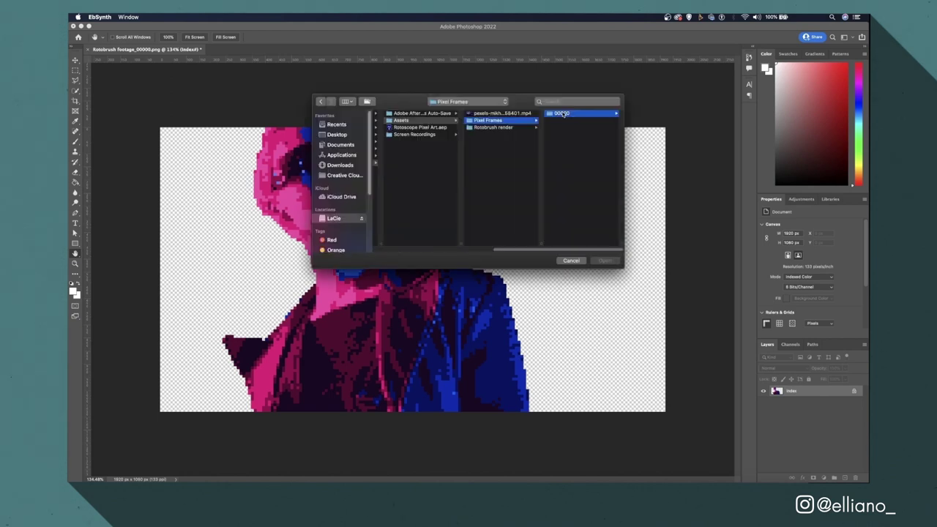
pyautogui.click(605, 260)
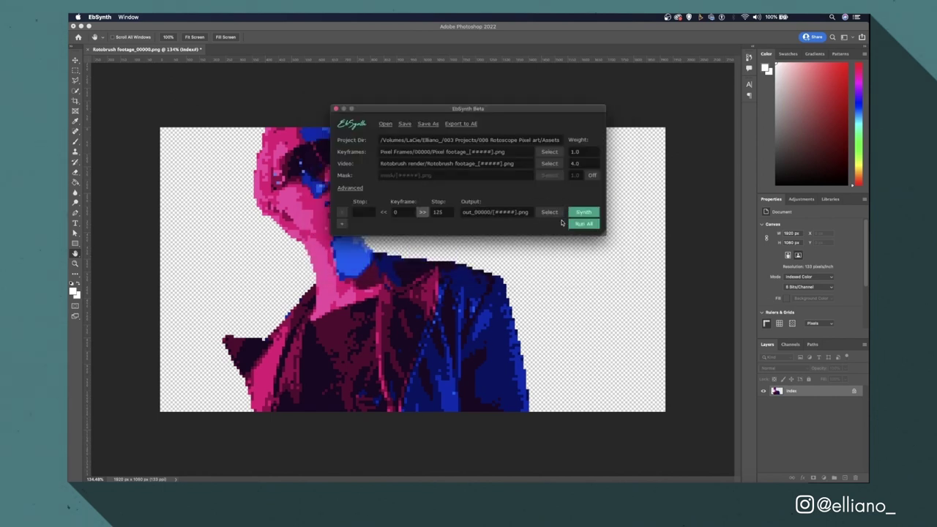
# Set the output to a new 'Render' folder and run synthesis on all frames
pyautogui.click(549, 211)
pyautogui.click(562, 115)
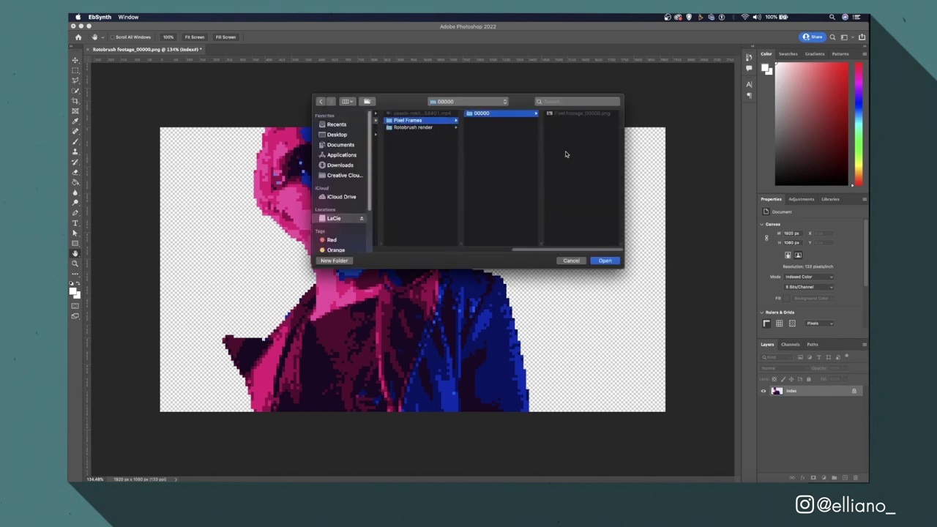
pyautogui.press('super+shift+n')
pyautogui.write('Render 00000')
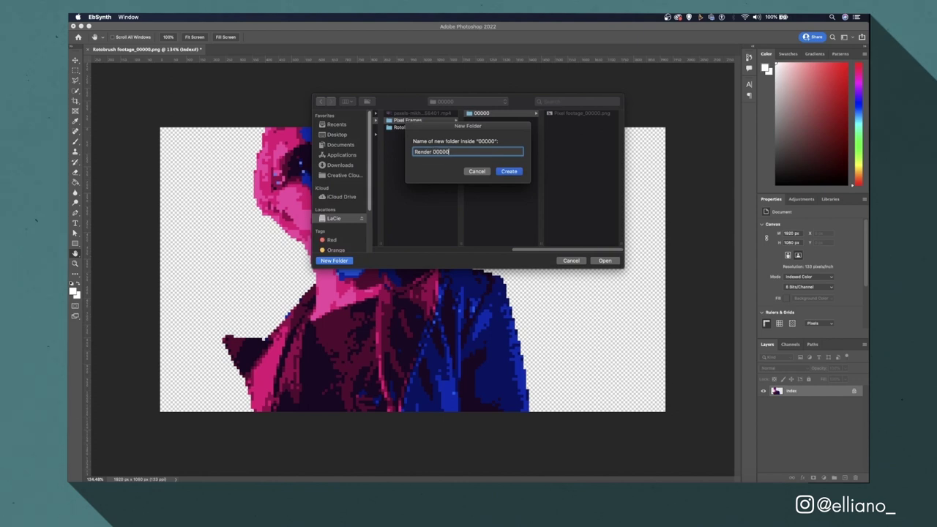
pyautogui.press('Return')
pyautogui.click(614, 259)
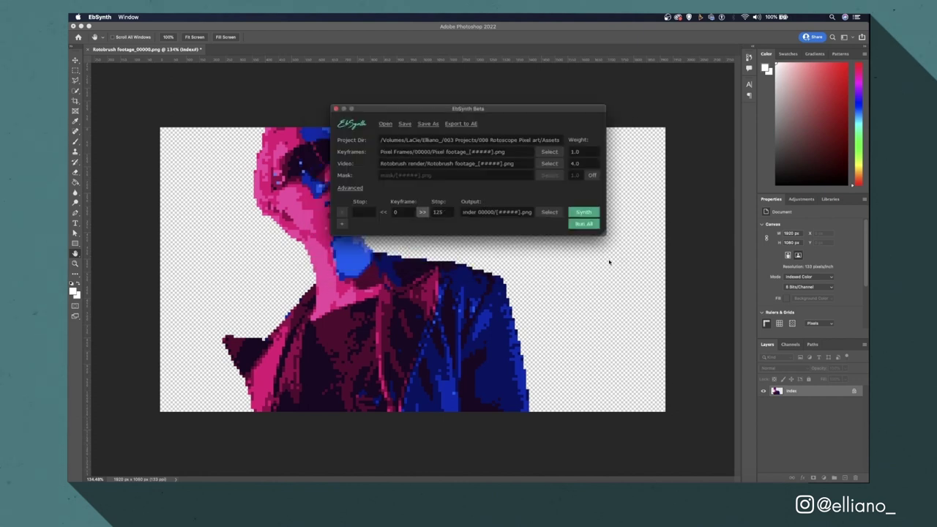
pyautogui.click(581, 212)
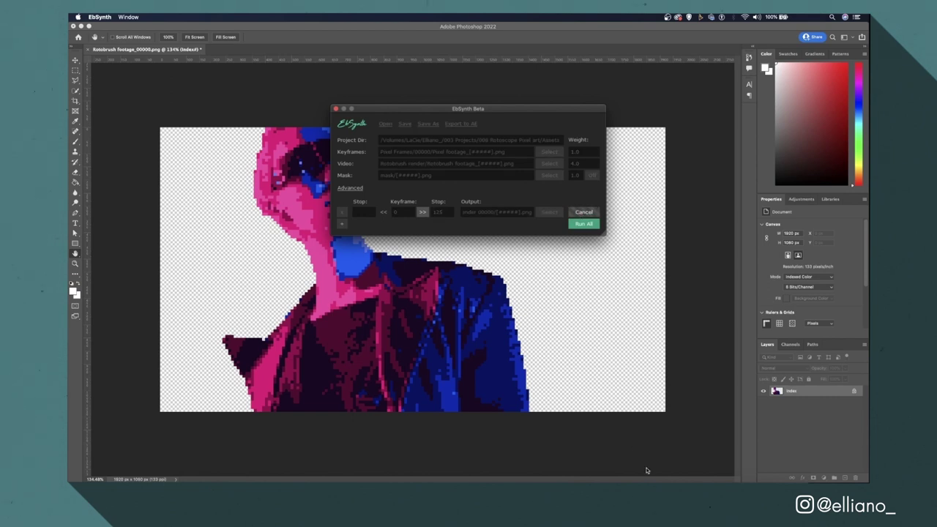
# Import the rendered frames from 00000.png as a PNG sequence
pyautogui.rightClick(87, 154)
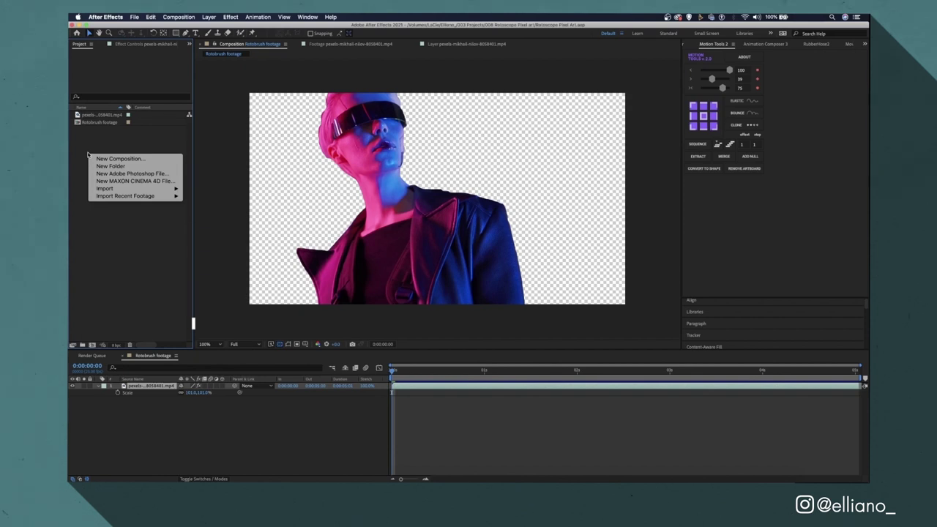
pyautogui.moveTo(125, 190)
pyautogui.click(211, 189)
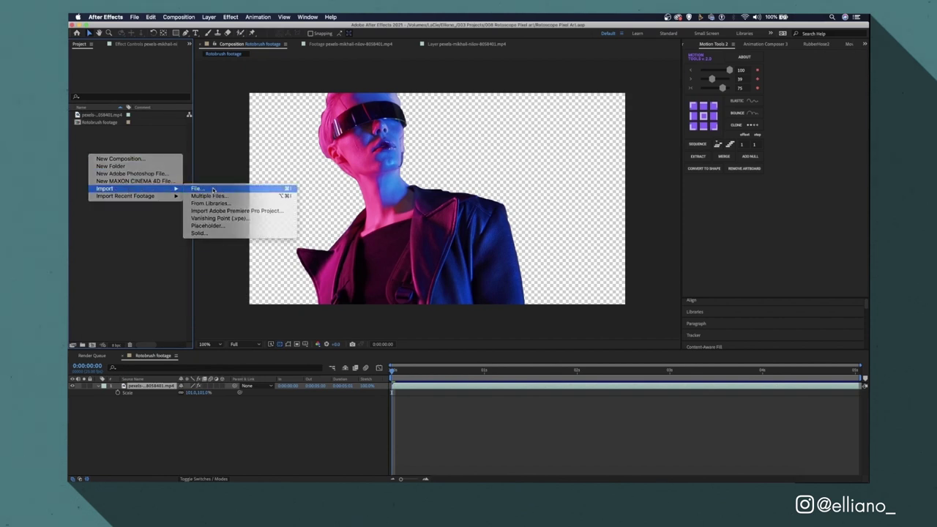
pyautogui.click(566, 103)
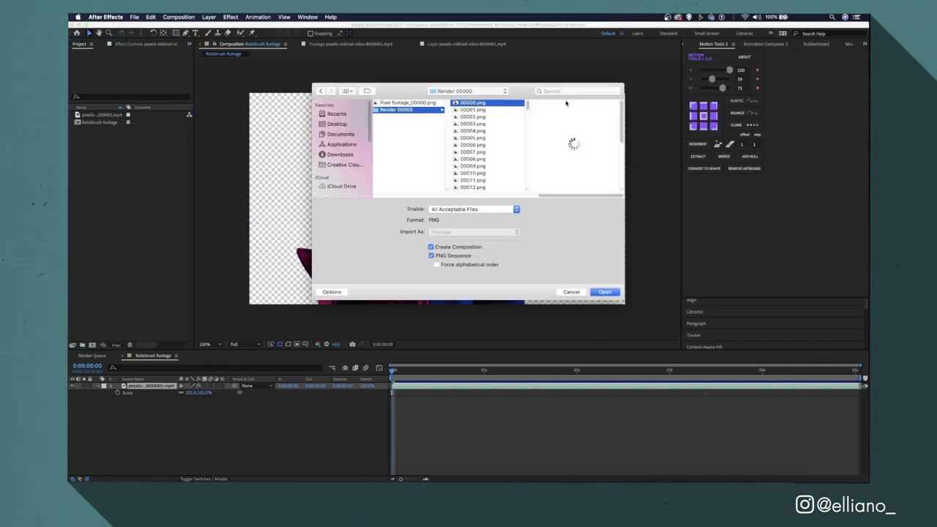
pyautogui.click(431, 247)
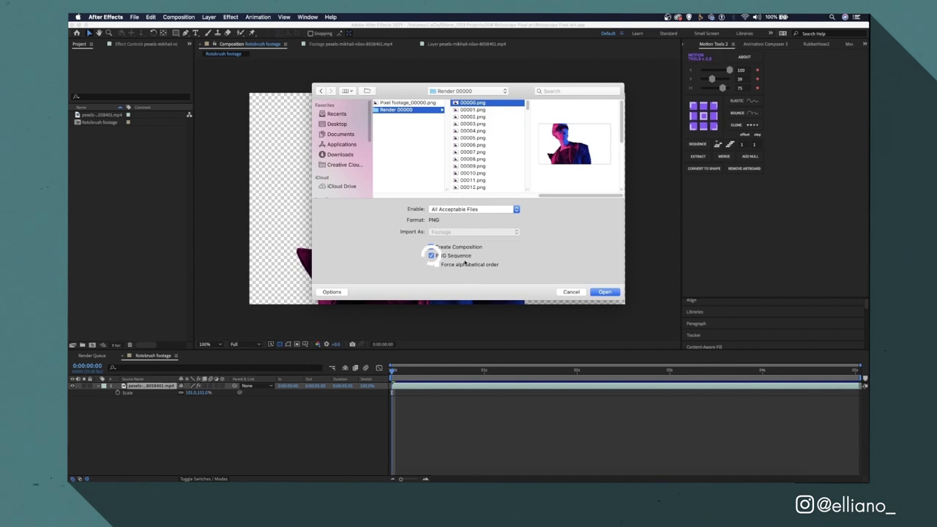
pyautogui.click(605, 291)
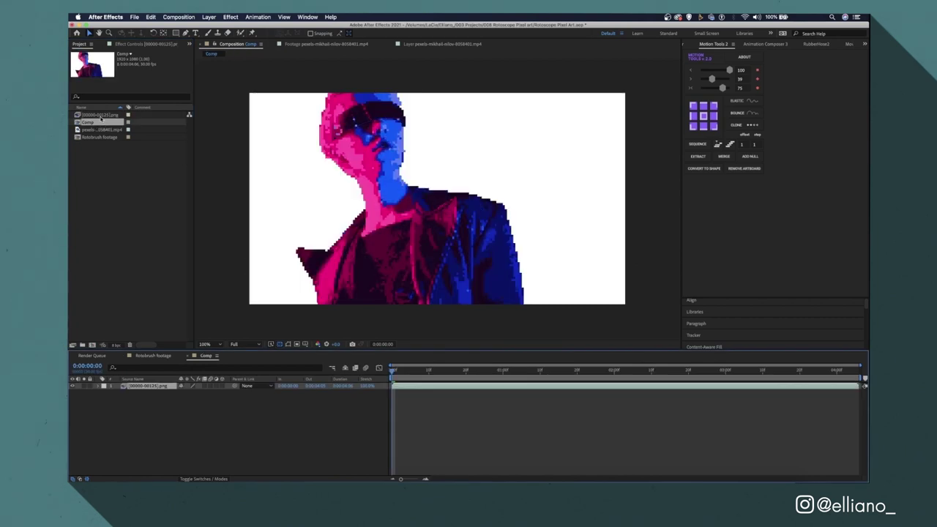
# Interpret the PNG sequence footage at a frame rate of 25 fps
pyautogui.click(101, 115)
pyautogui.rightClick(101, 117)
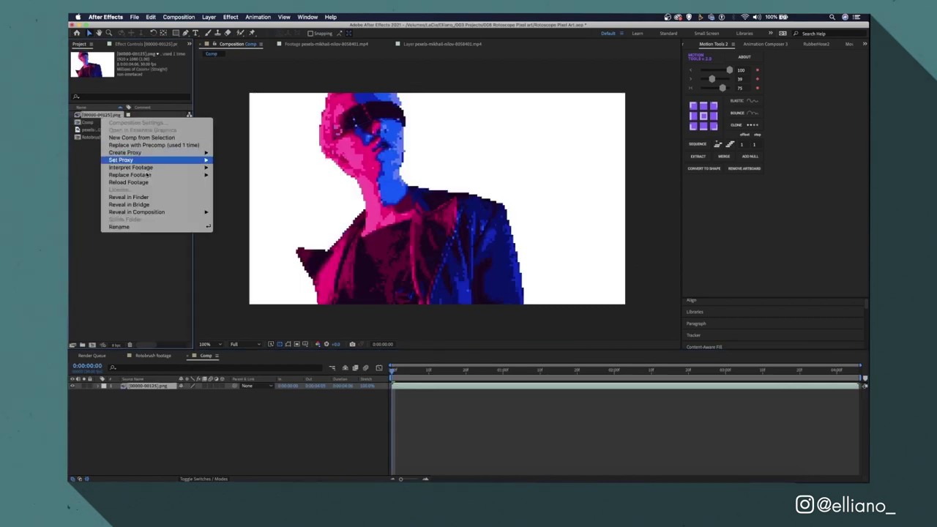
pyautogui.moveTo(150, 170)
pyautogui.click(225, 168)
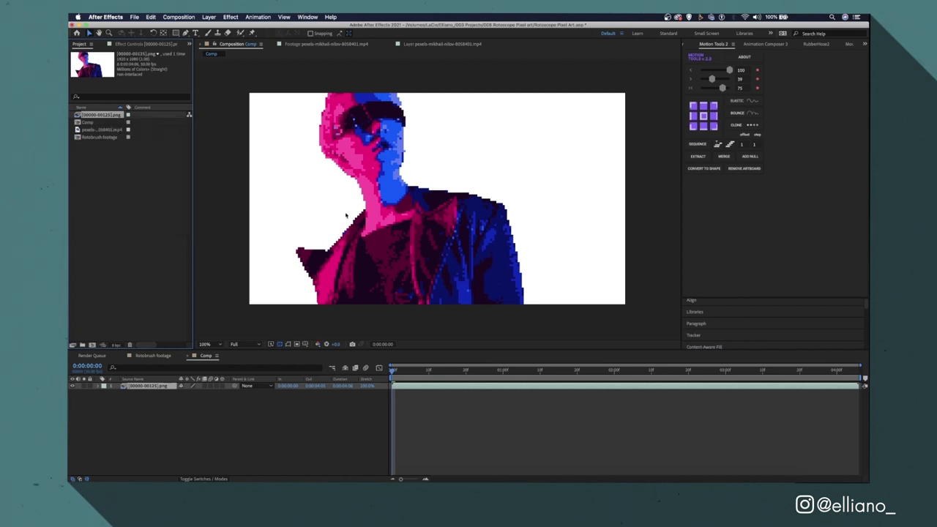
pyautogui.click(535, 220)
pyautogui.write('25')
pyautogui.press('Return')
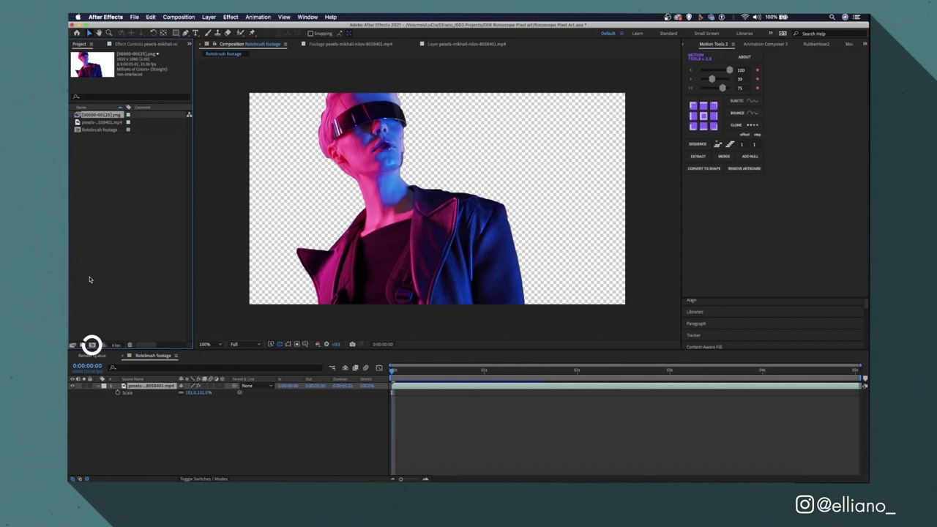
# Open the Pixel Art Sequence comp and reveal the layers' opacity keyframes
pyautogui.click(82, 343)
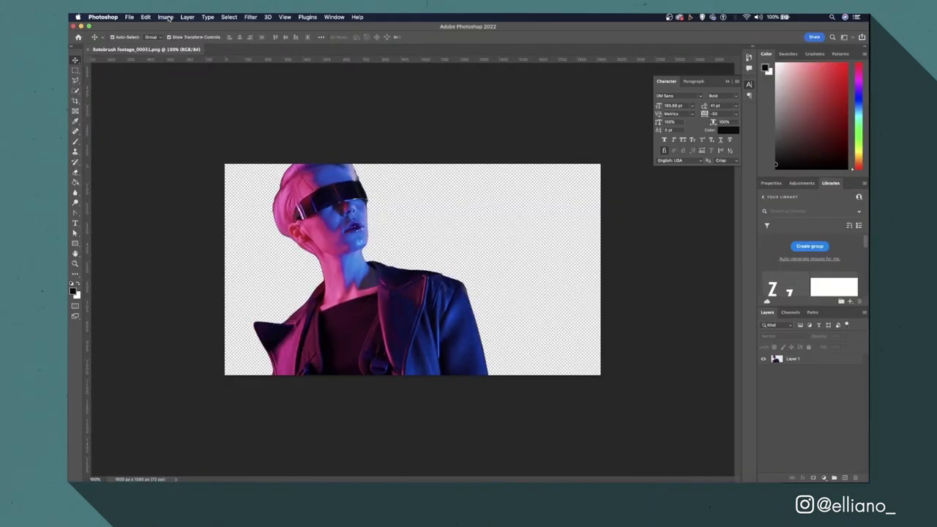
pyautogui.press('super+u')
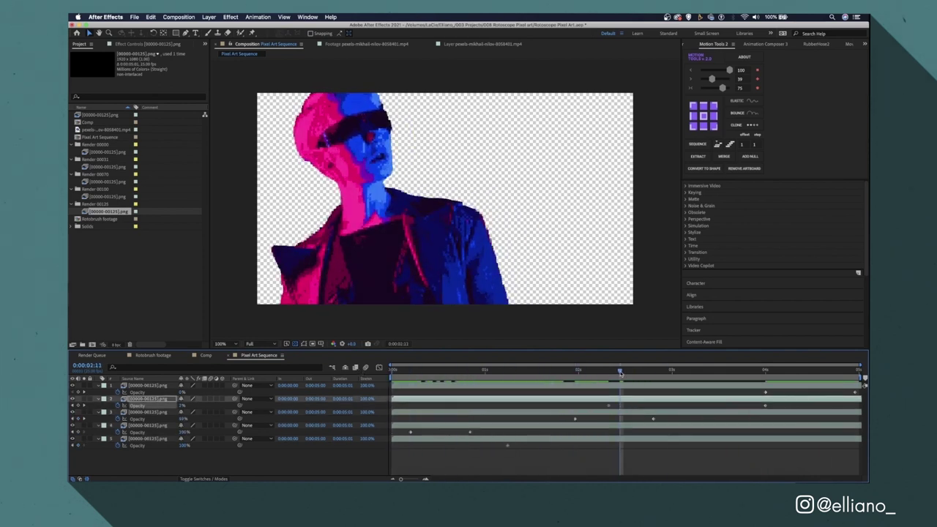
# Add an adjustment layer with Posterize Time set to 12.5 fps
pyautogui.click(208, 16)
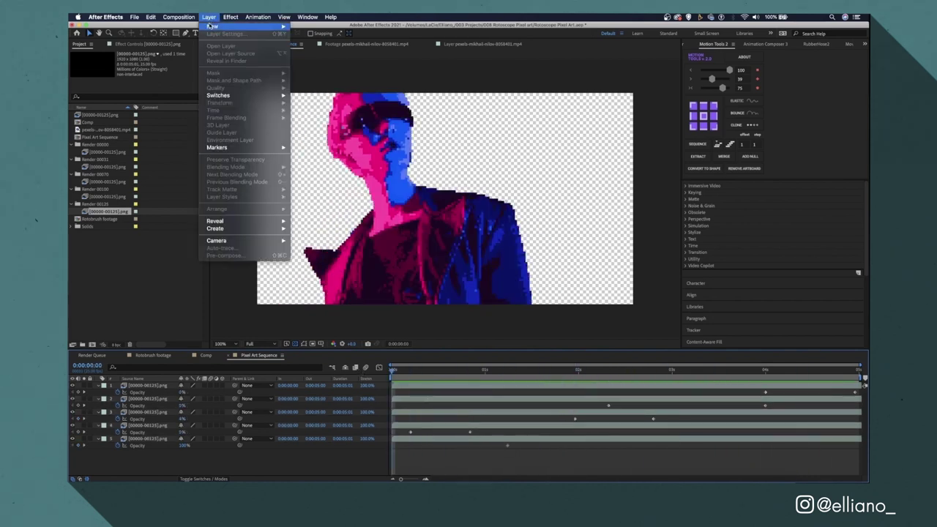
pyautogui.moveTo(212, 26)
pyautogui.click(332, 74)
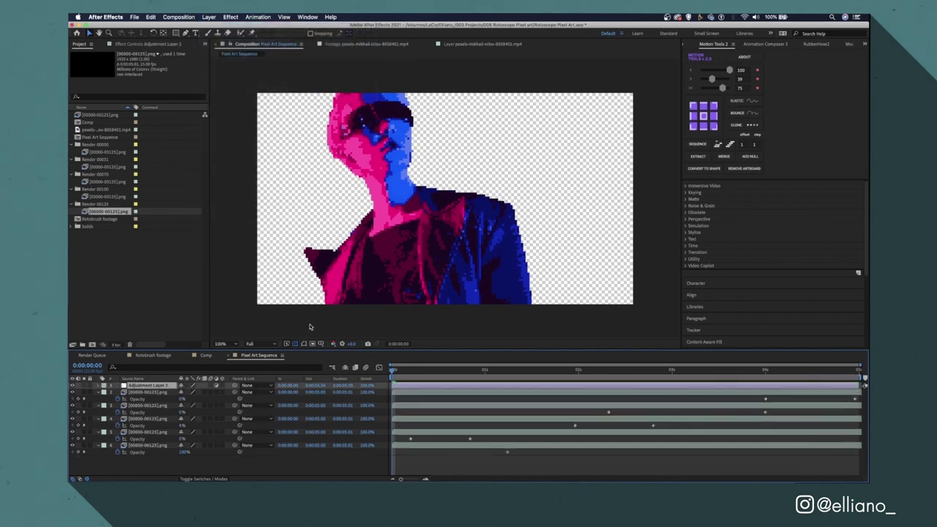
pyautogui.click(735, 232)
pyautogui.click(736, 232)
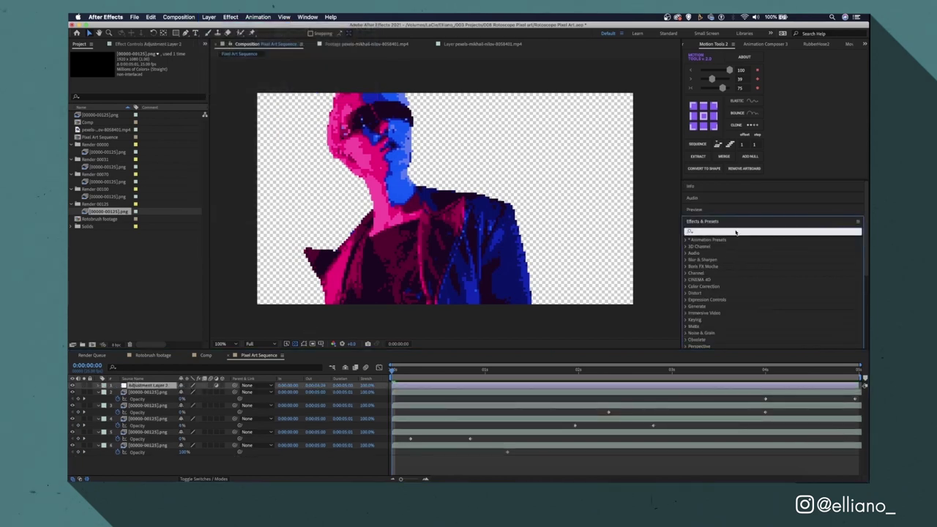
pyautogui.write('posteri')
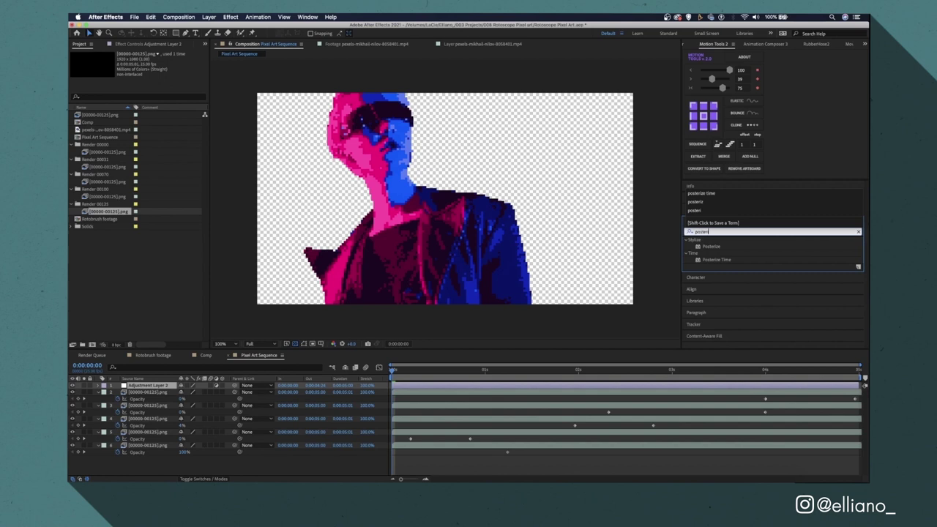
pyautogui.doubleClick(717, 259)
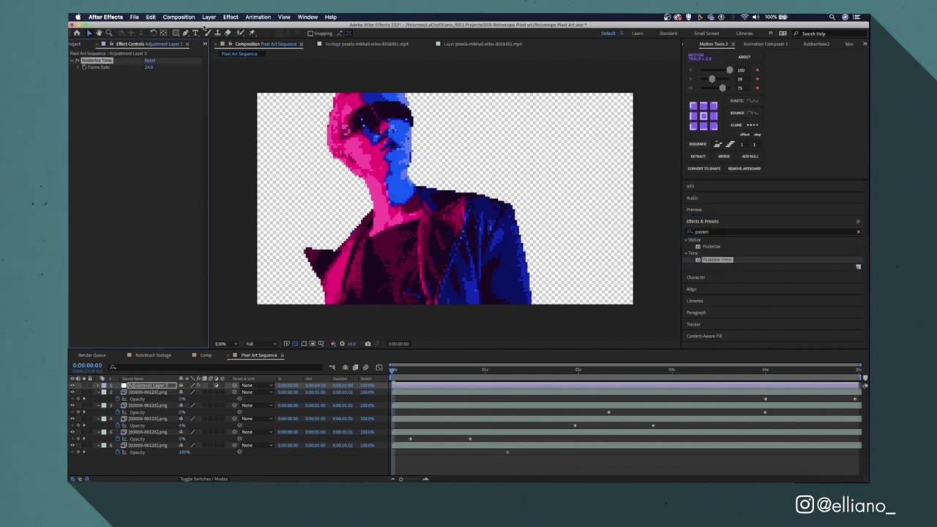
pyautogui.click(150, 68)
pyautogui.press('Return')
# Apply CC Block Load to the adjustment layer, adjust its completion, and preview
pyautogui.click(735, 232)
pyautogui.write('block')
pyautogui.doubleClick(716, 306)
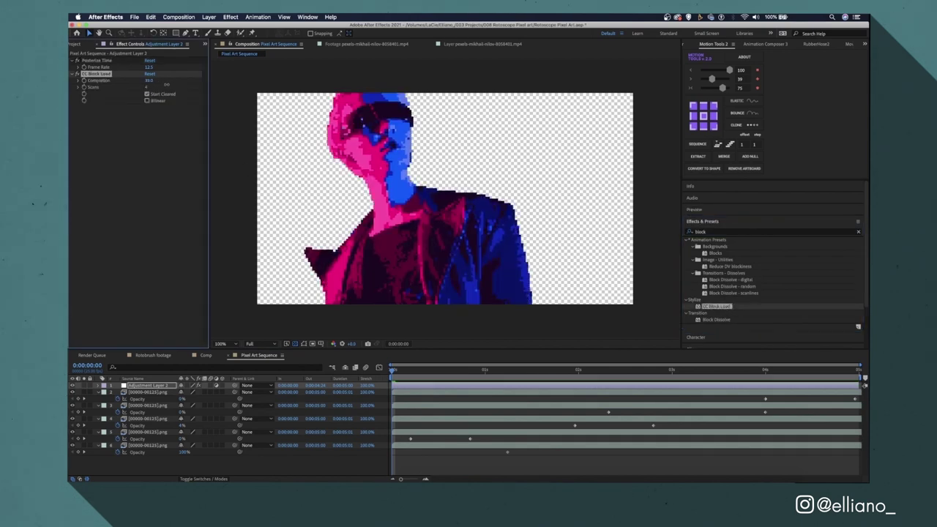
pyautogui.moveTo(162, 83); pyautogui.dragTo(142, 87)
pyautogui.press('space')
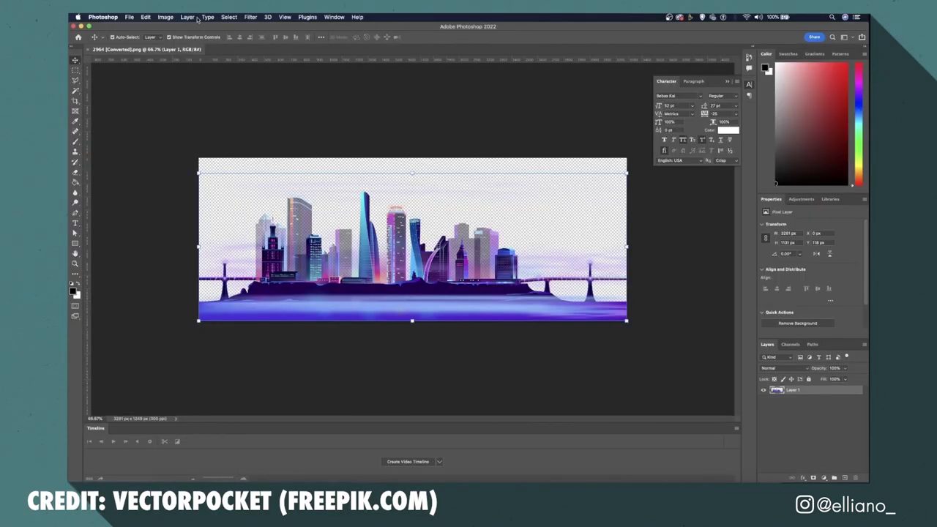
# Adjust the skyline's hue/saturation, convert it to Indexed Color, and resize it to 100 px tall
pyautogui.press('super+u')
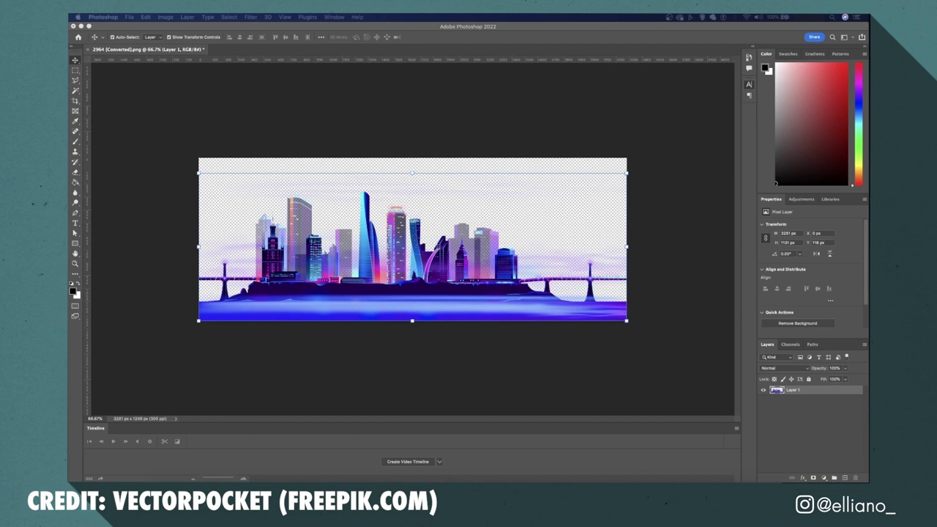
pyautogui.click(166, 17)
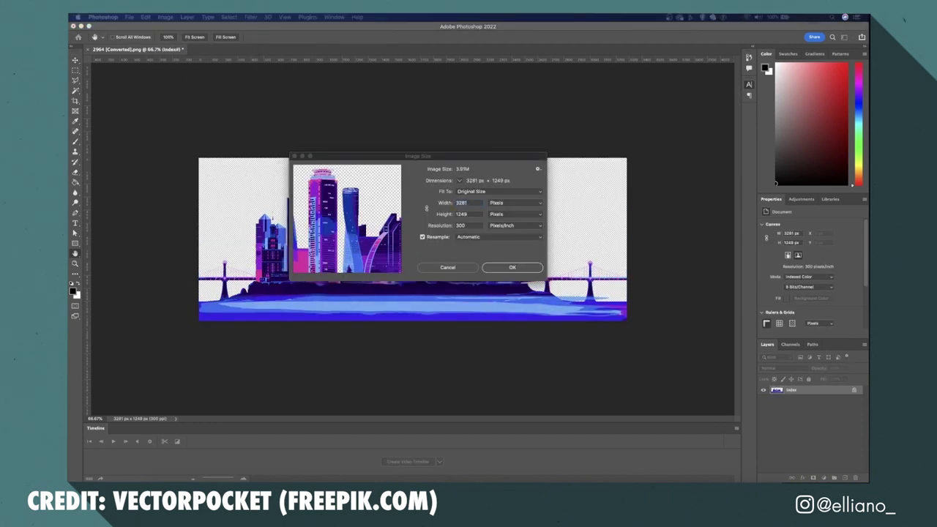
pyautogui.write('100')
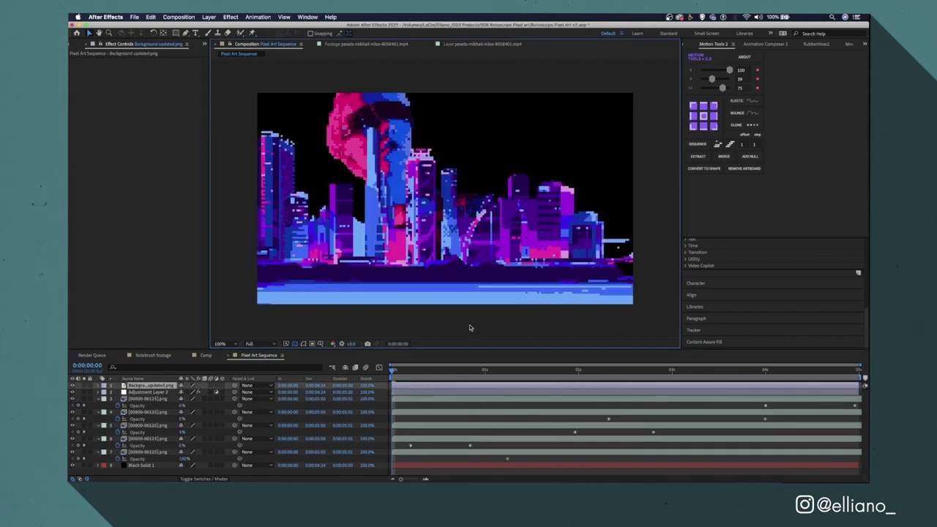
# Move the skyline layer below the figure layers and scale it to fit the comp
pyautogui.press('super+bracketleft')
pyautogui.press('super+bracketleft')
pyautogui.press('super+bracketleft')
pyautogui.press('super+bracketleft')
pyautogui.press('super+bracketleft')
pyautogui.press('super+bracketleft')
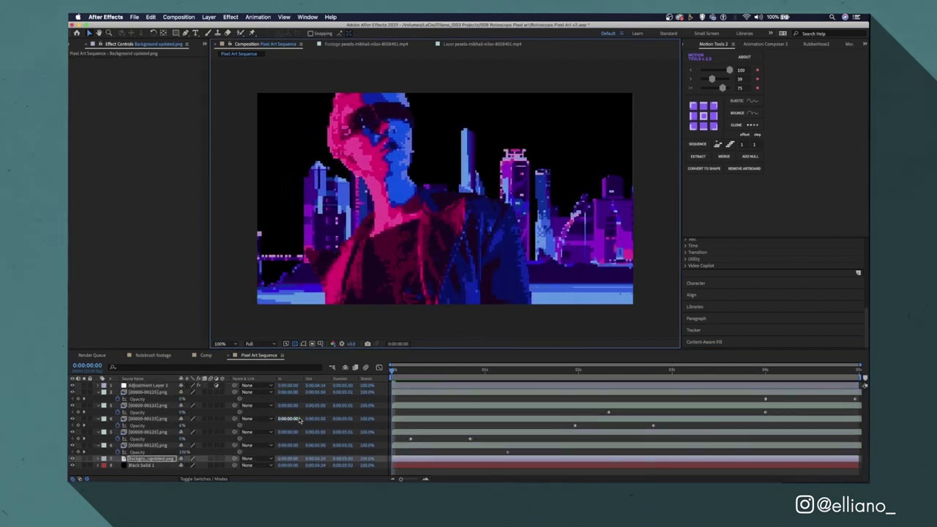
pyautogui.press(',')
pyautogui.press(',')
pyautogui.press(',')
pyautogui.press('.')
pyautogui.press('s')
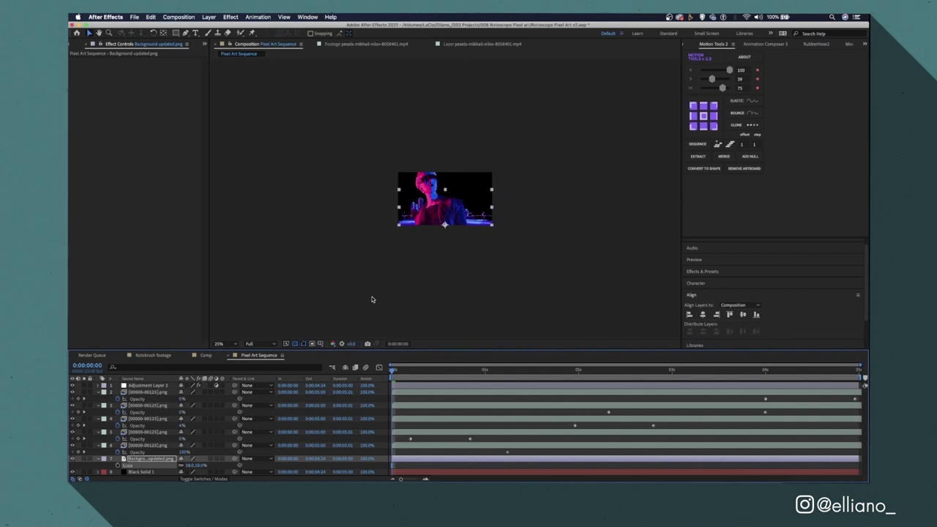
pyautogui.press('/')
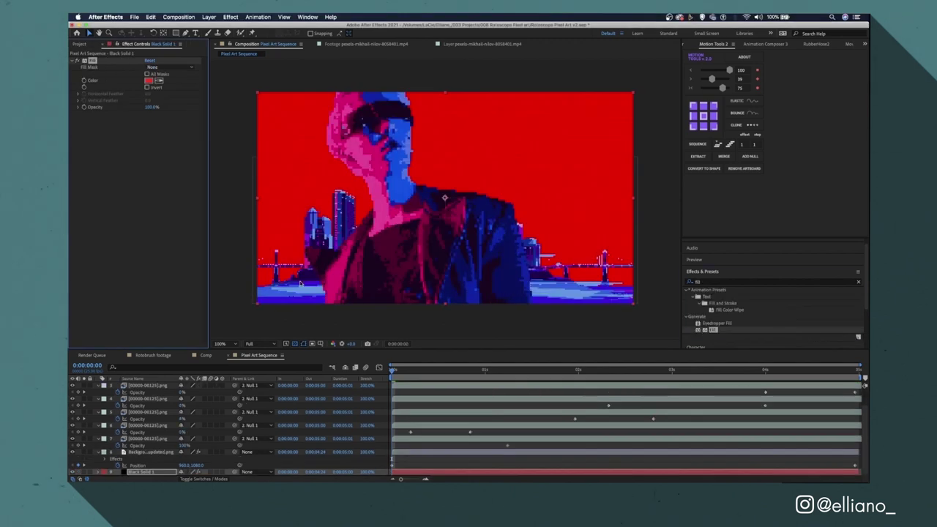
# Change the Black Solid's Fill colour from red to near-black
pyautogui.click(153, 81)
pyautogui.click(543, 183)
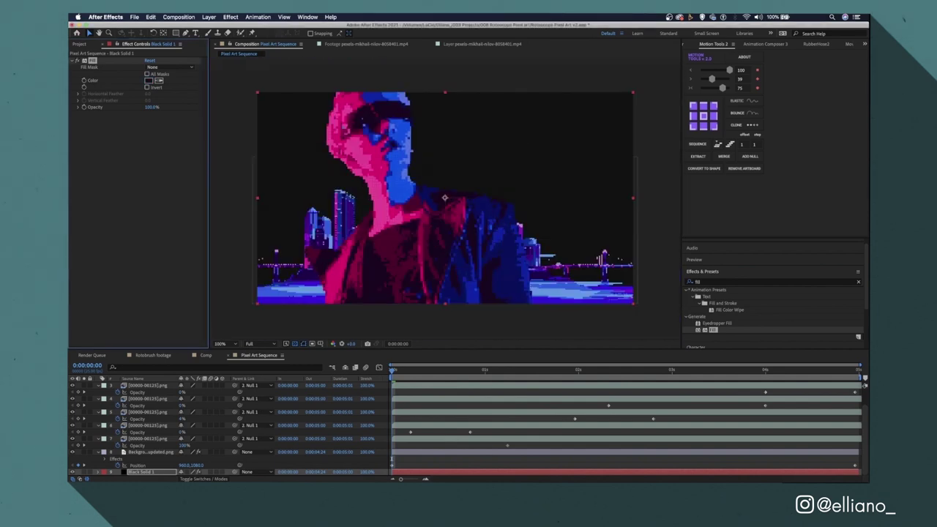